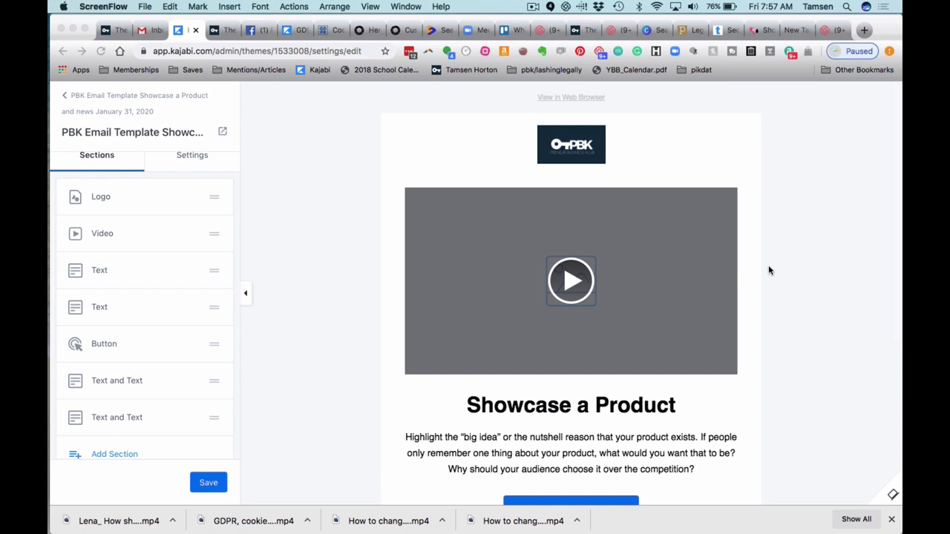
# Open the settings of the email template's video section at its thumbnail and URL options
pyautogui.scroll(-2, 769, 270)
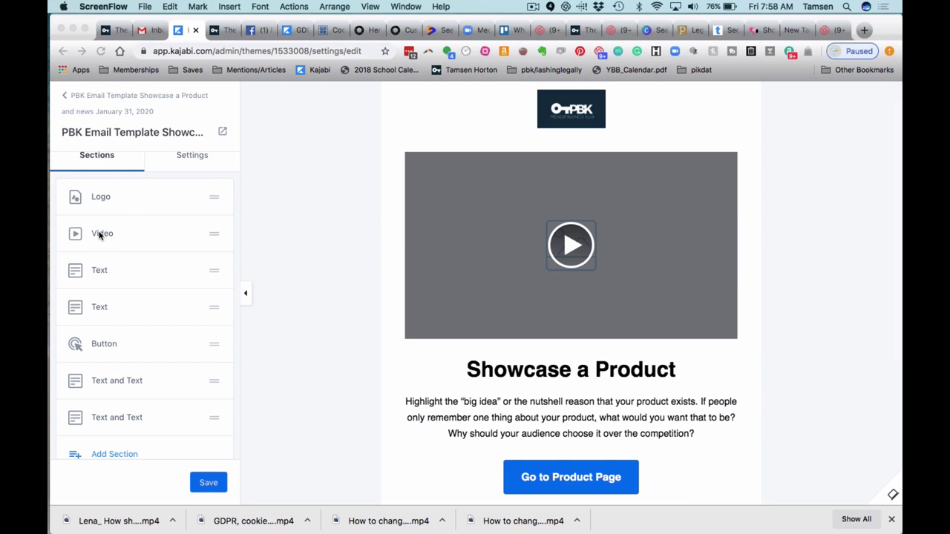
pyautogui.click(454, 237)
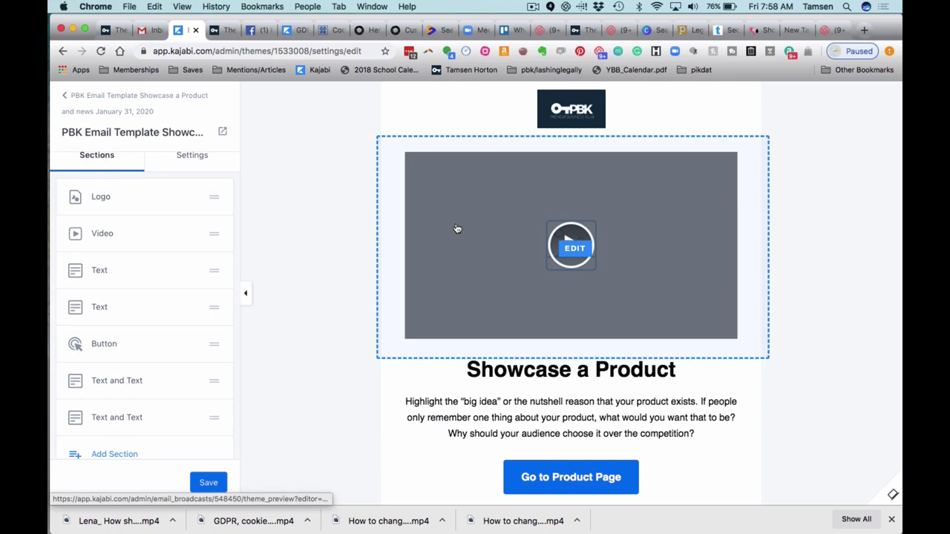
pyautogui.click(458, 228)
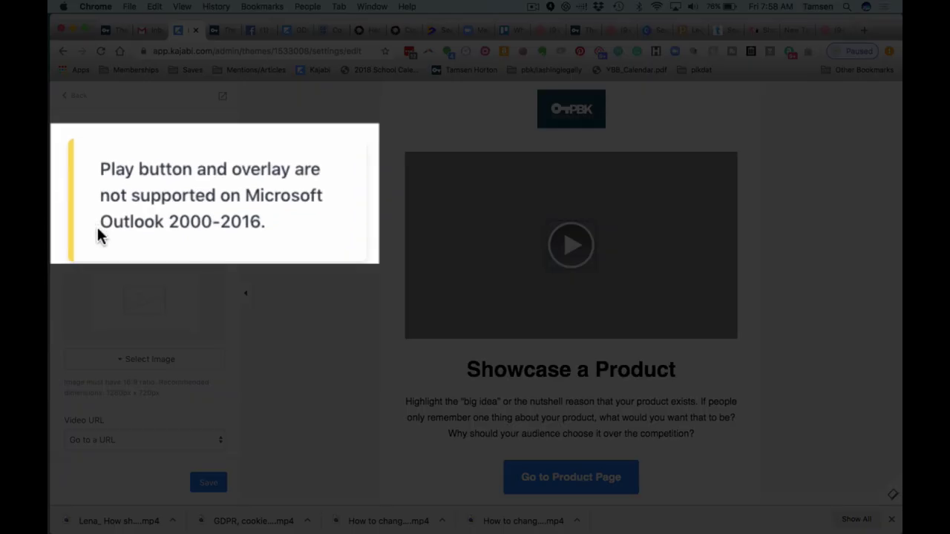
pyautogui.scroll(-3, 79, 212)
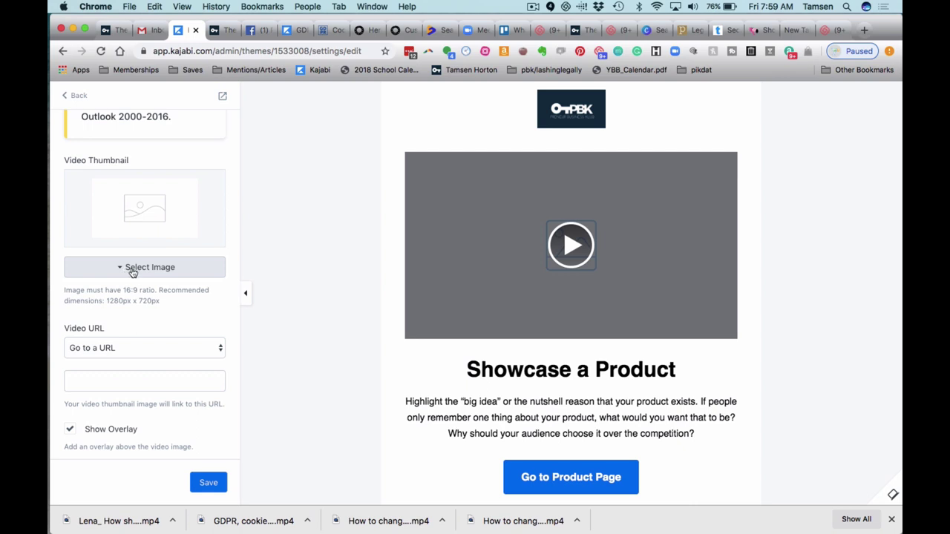
# Switch to Loom and capture a screenshot of the player frame of the "Email, new templates, visual editor" video
pyautogui.click(825, 30)
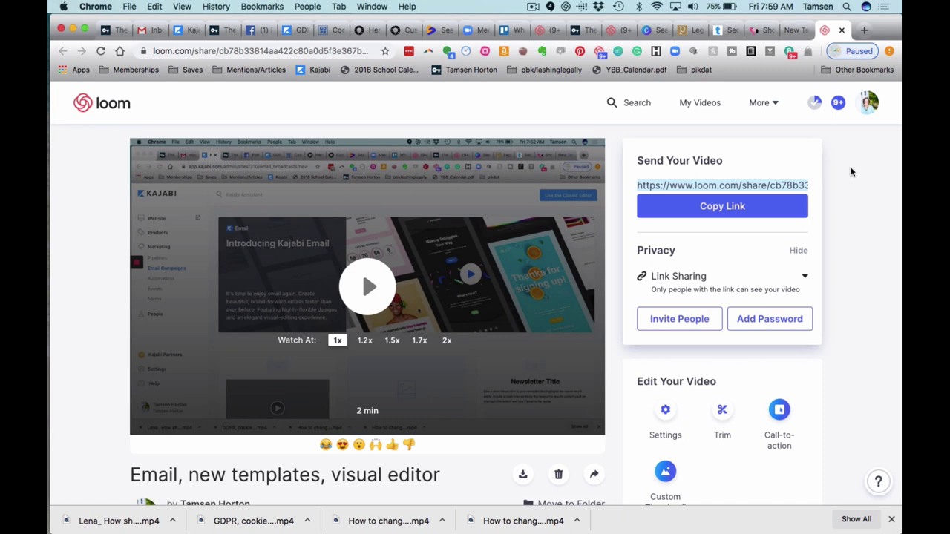
pyautogui.press('super+shift+4')
pyautogui.moveTo(132, 139); pyautogui.dragTo(604, 436)
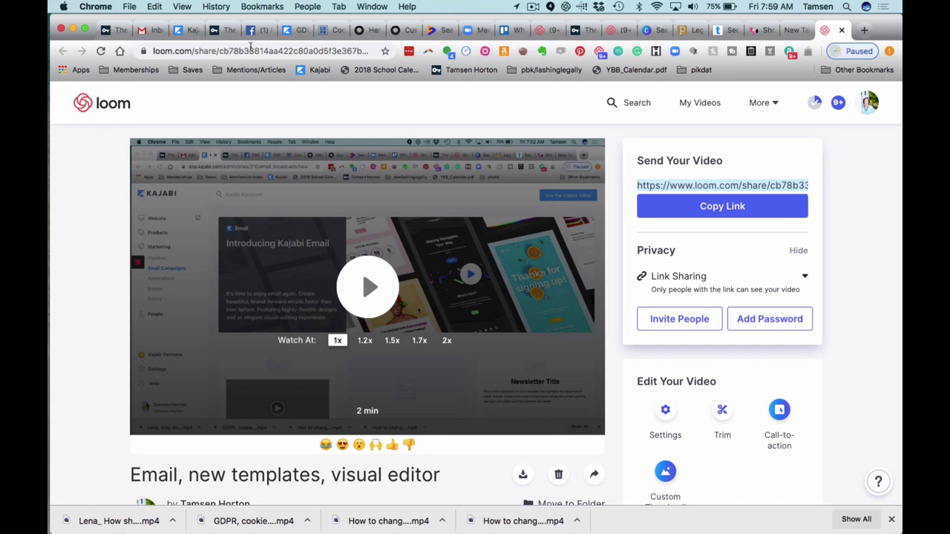
# In the Kajabi email editor, upload "Screenshot 2020-01-31 07.59.46" from the computer as the video section's thumbnail
pyautogui.click(187, 32)
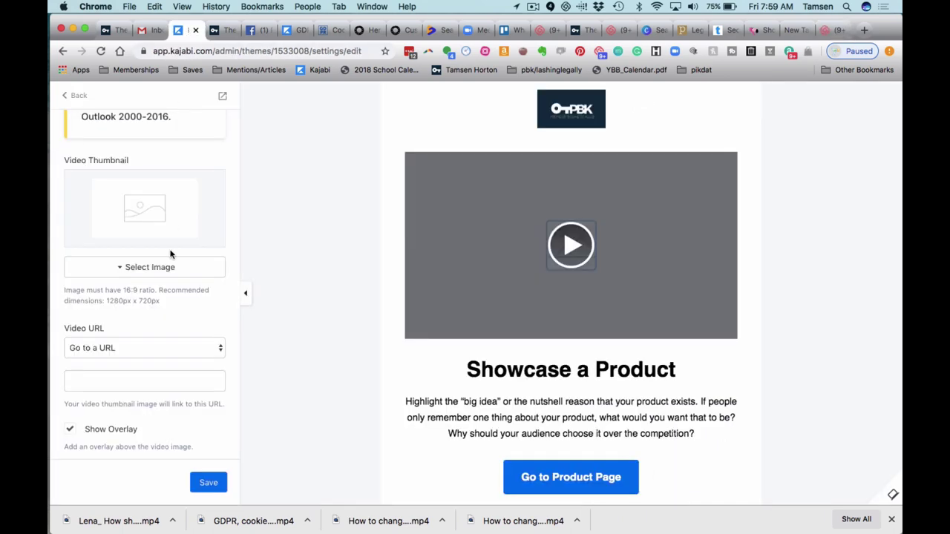
pyautogui.click(141, 270)
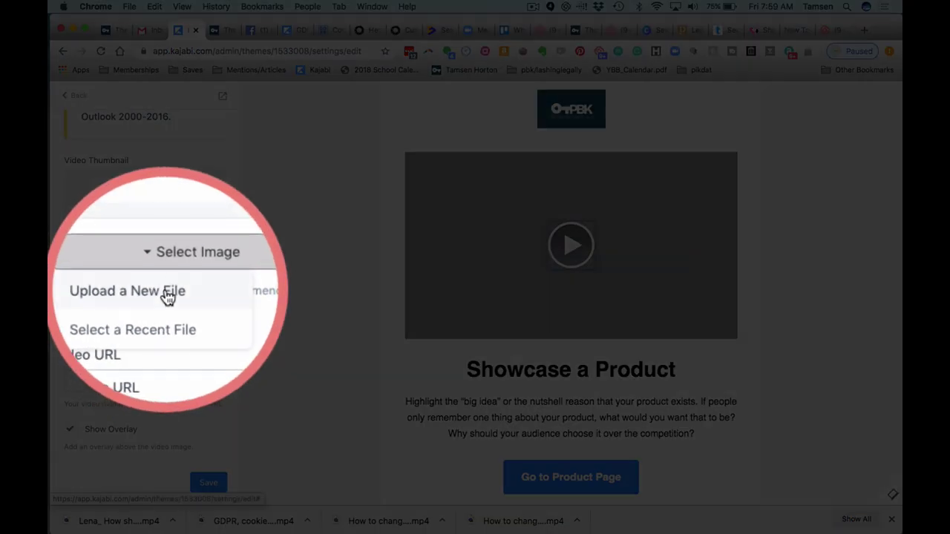
pyautogui.click(164, 289)
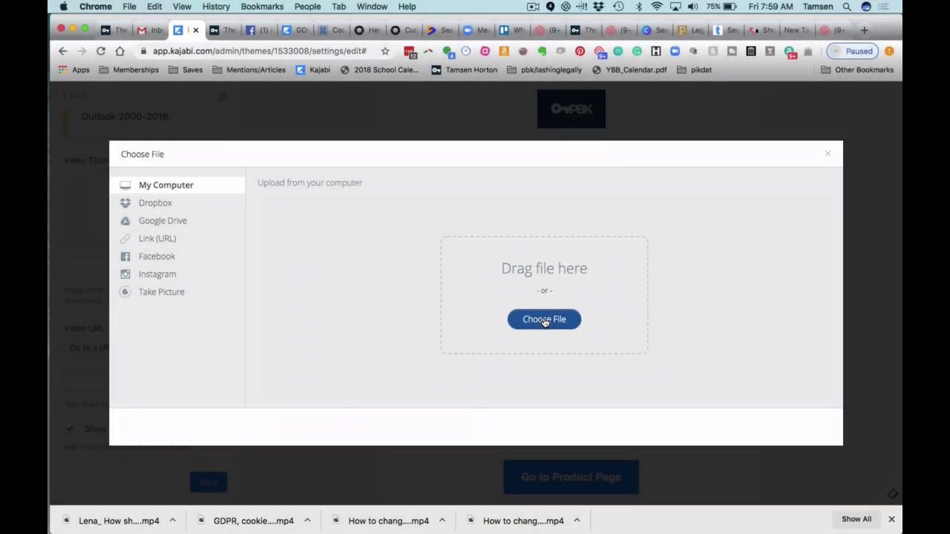
pyautogui.click(544, 320)
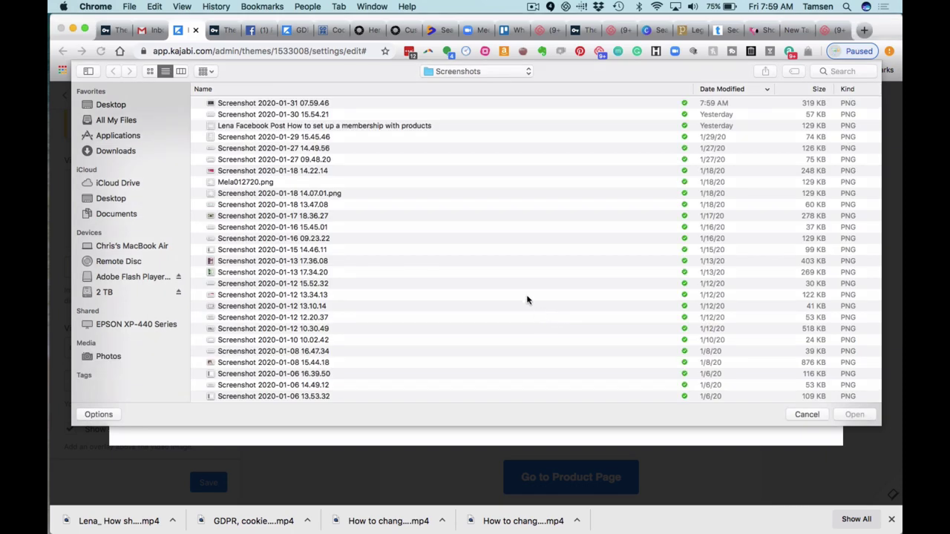
pyautogui.click(329, 103)
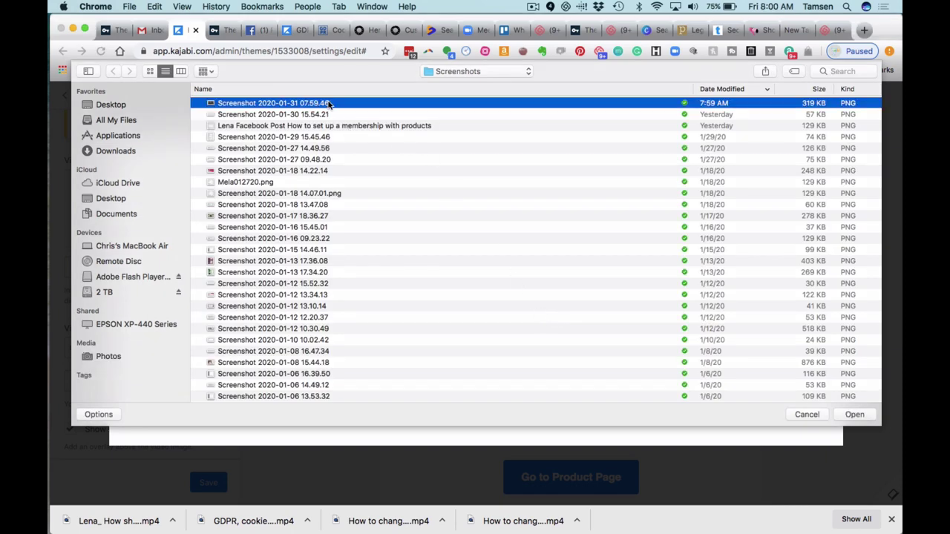
pyautogui.click(853, 415)
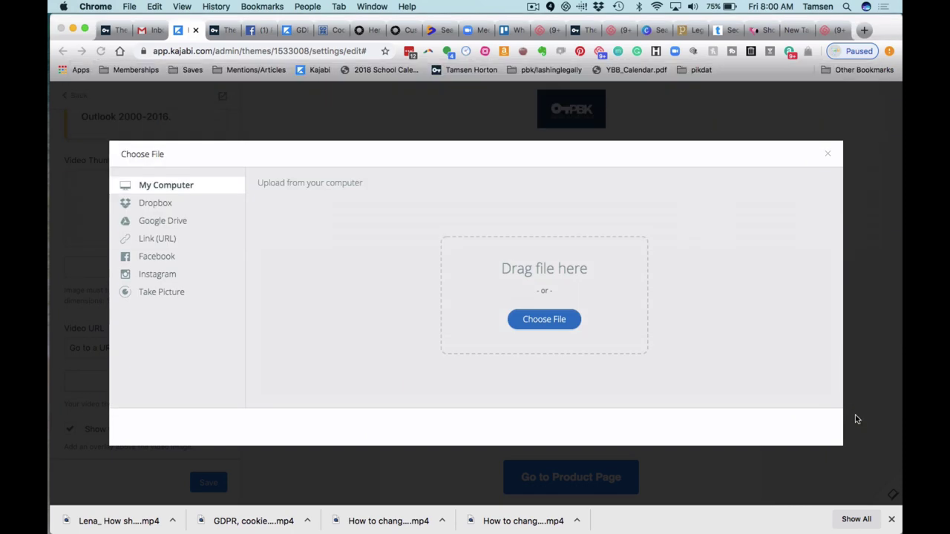
pyautogui.click(808, 428)
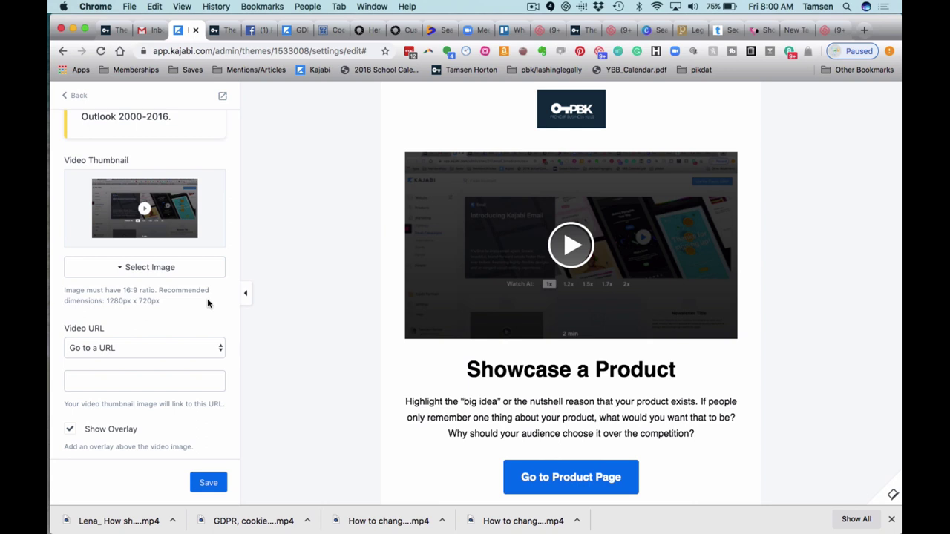
# Switch to Loom and copy the share link of the "Email, new templates, visual editor" video
pyautogui.scroll(-1, 208, 303)
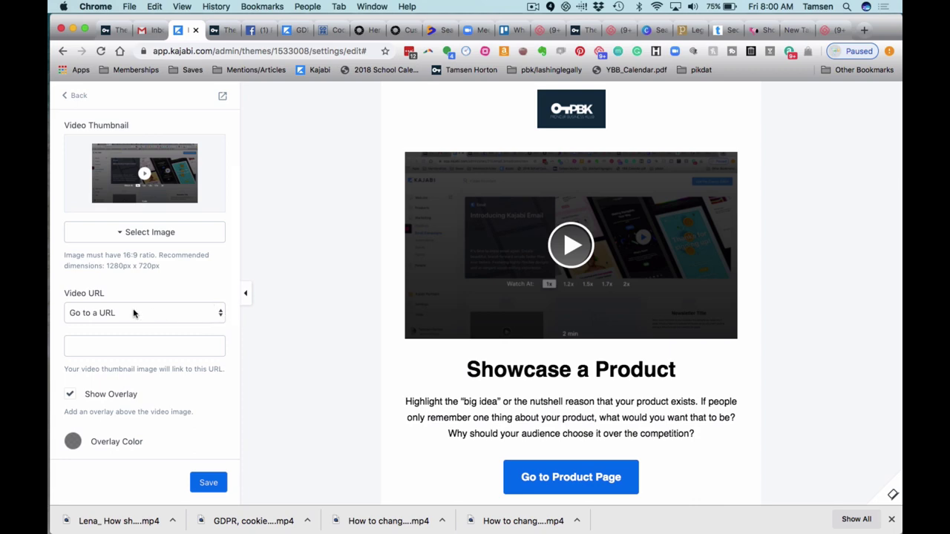
pyautogui.click(824, 32)
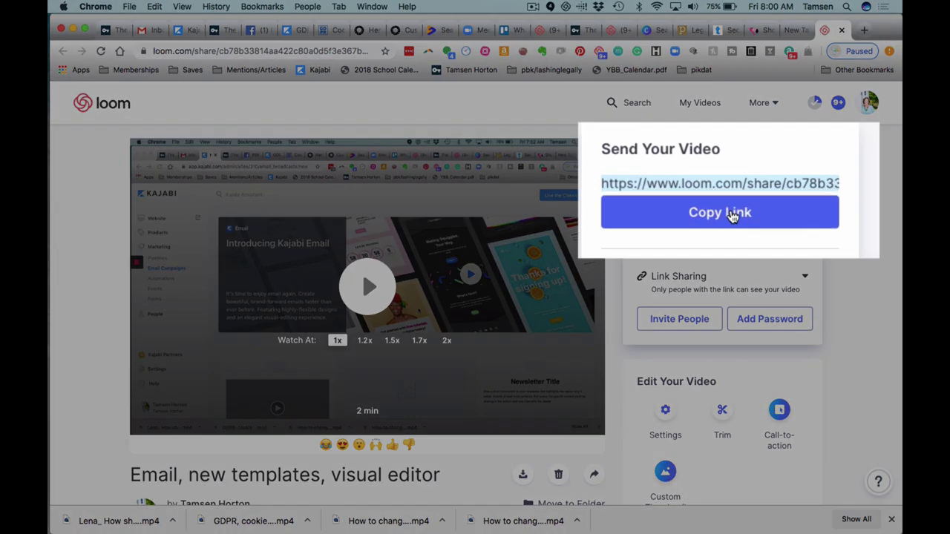
pyautogui.click(733, 215)
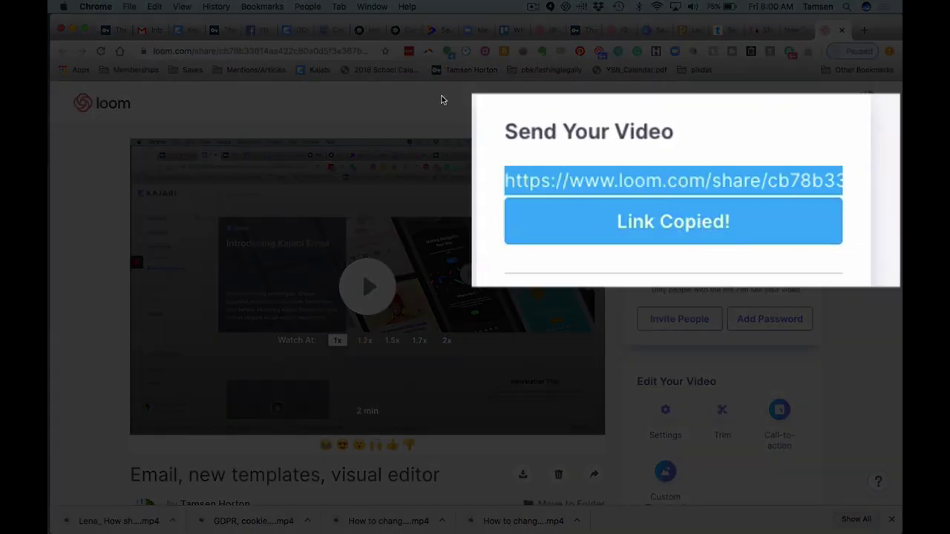
# Back in the Kajabi email editor, keep the video link type as Go to a URL and paste the copied Loom link
pyautogui.click(187, 31)
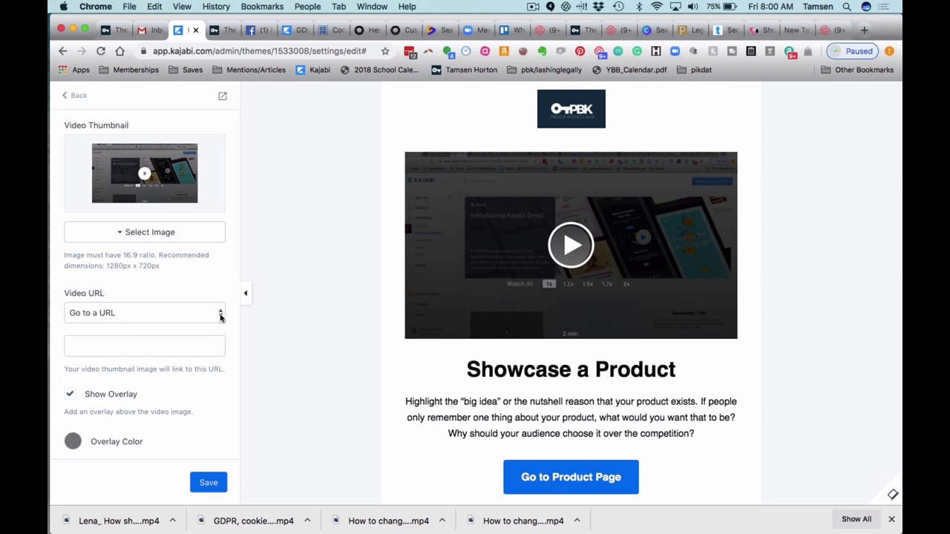
pyautogui.click(220, 317)
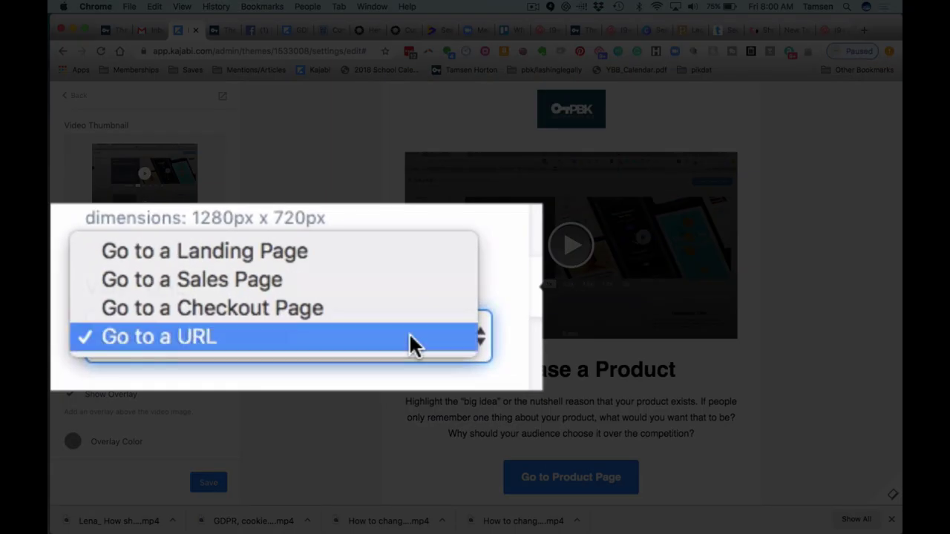
pyautogui.click(409, 334)
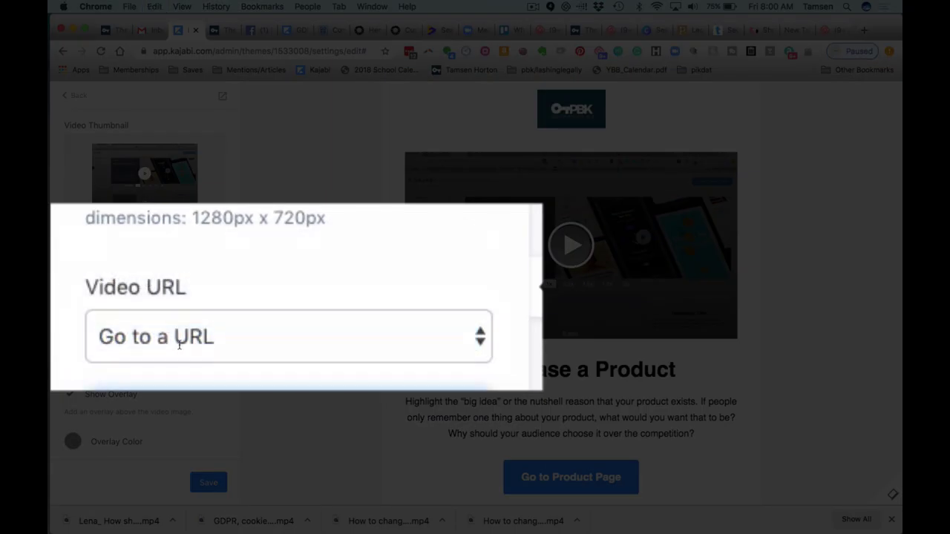
pyautogui.click(179, 345)
pyautogui.hotkey('ctrl', 'v')
# Set the video thumbnail's overlay color to the dark navy swatch (#173042), keeping the overlay shown
pyautogui.scroll(-1, 179, 345)
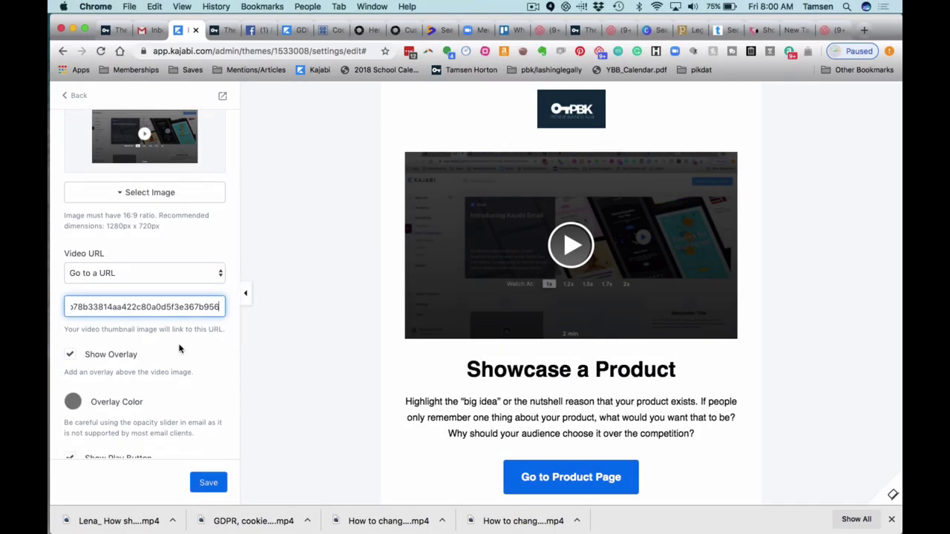
pyautogui.scroll(-1, 179, 349)
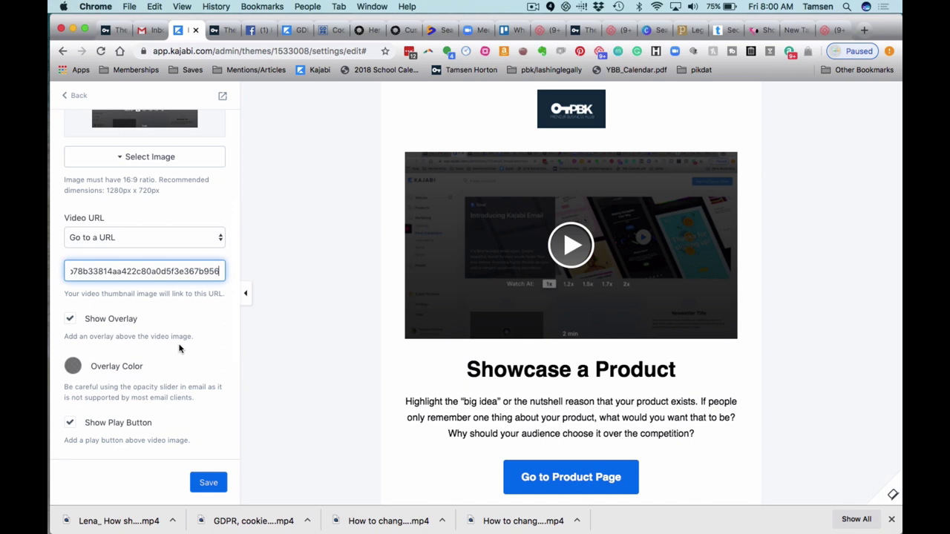
pyautogui.scroll(-2, 178, 349)
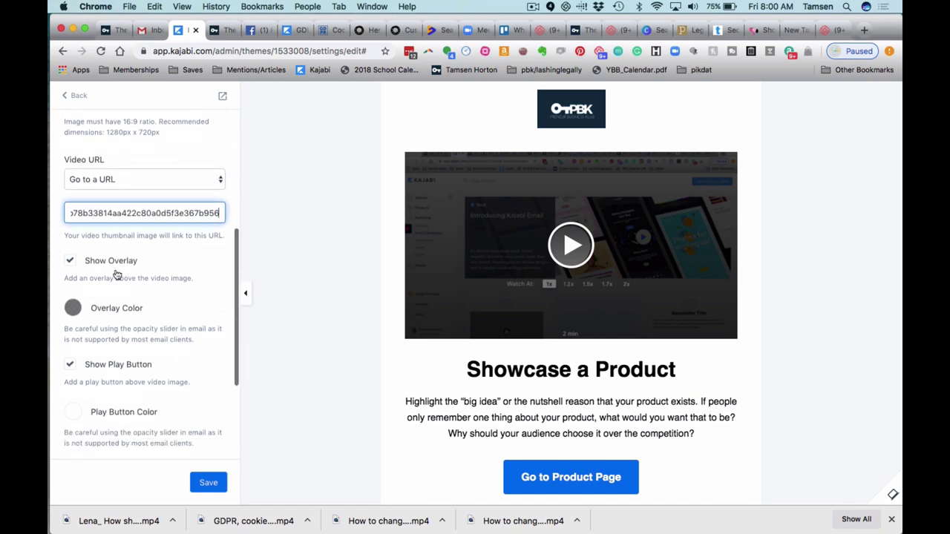
pyautogui.click(72, 261)
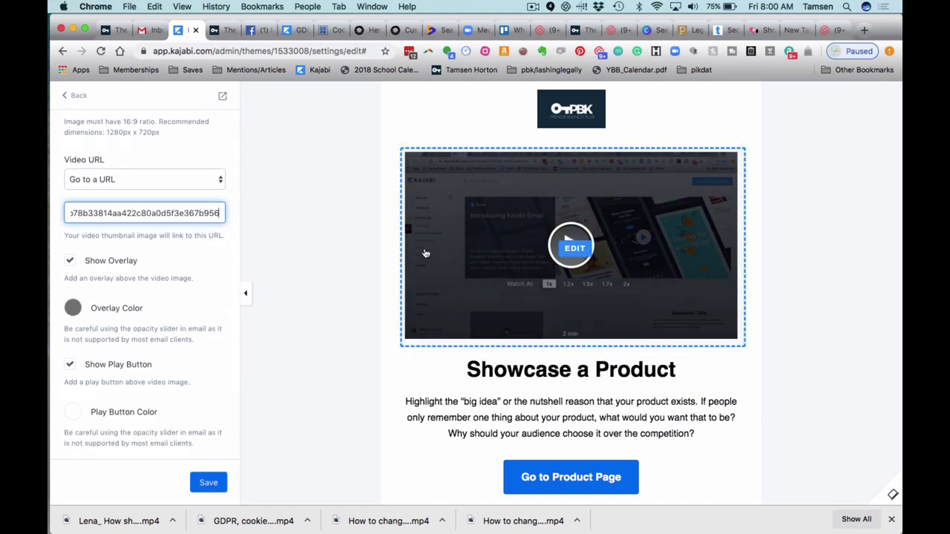
pyautogui.click(73, 308)
pyautogui.click(82, 335)
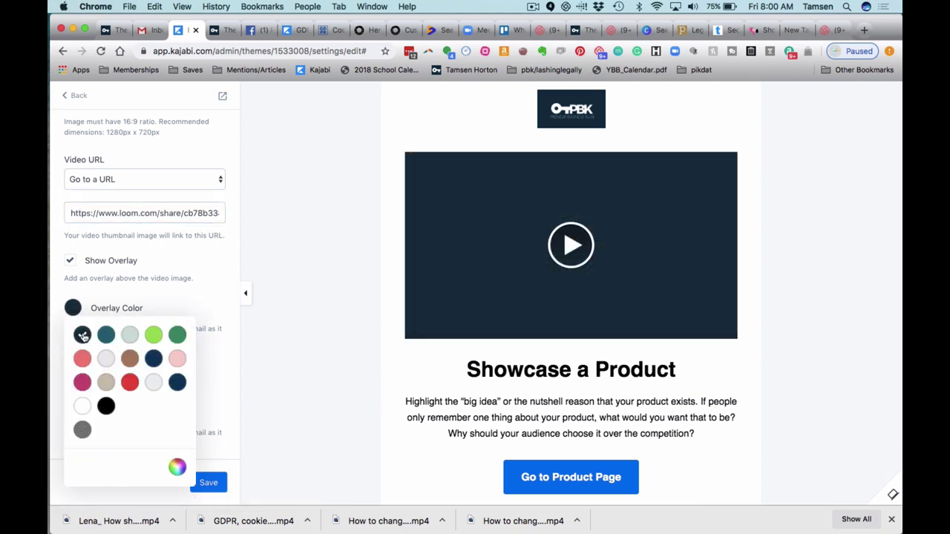
pyautogui.click(175, 305)
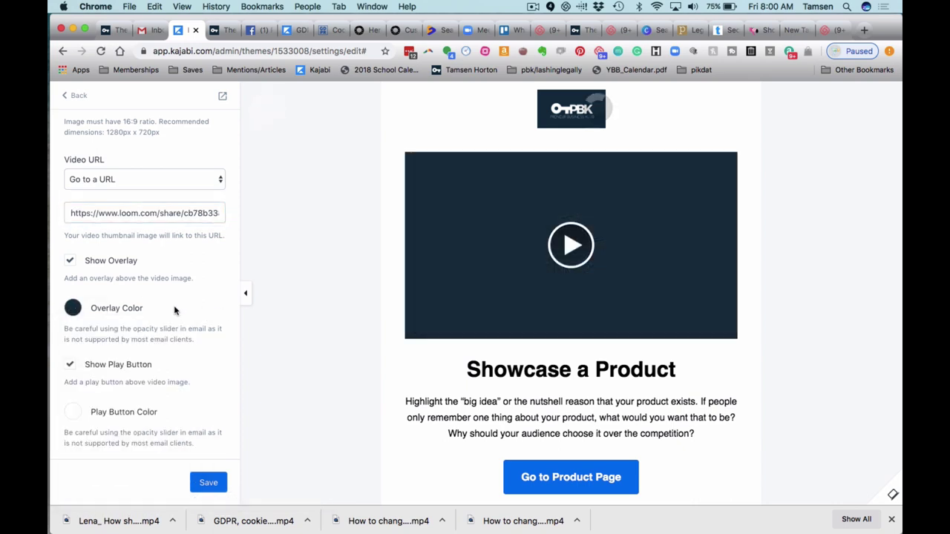
# Lower the opacity of the navy video overlay to about half using the custom color picker
pyautogui.click(74, 311)
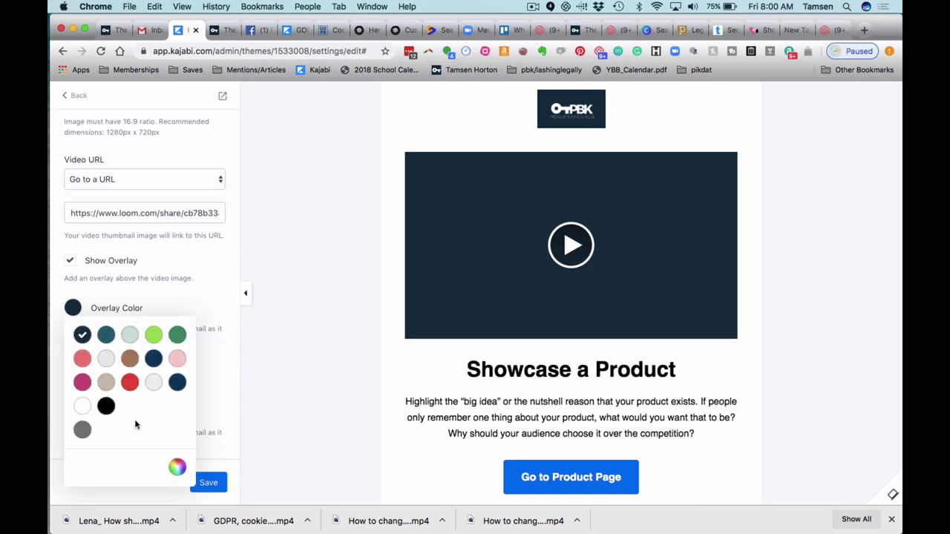
pyautogui.click(176, 469)
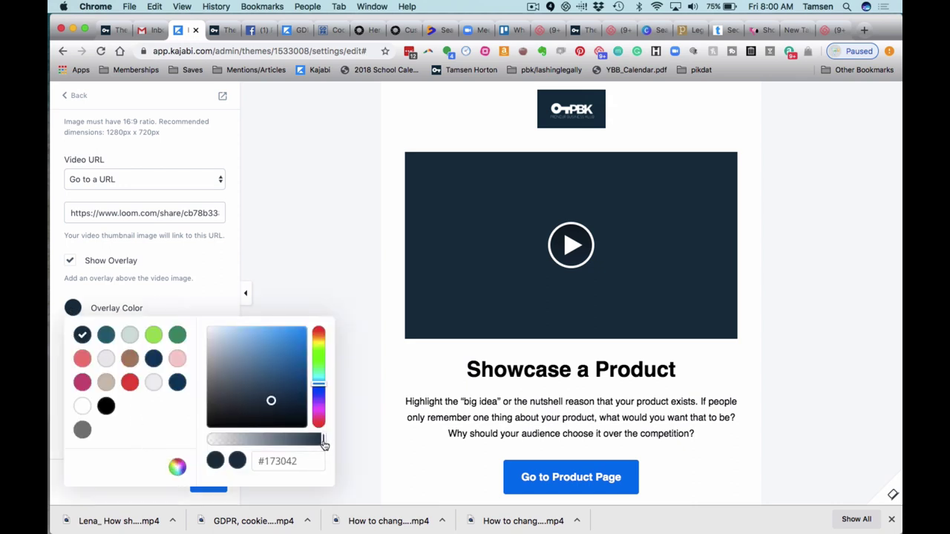
pyautogui.moveTo(322, 441); pyautogui.dragTo(268, 443)
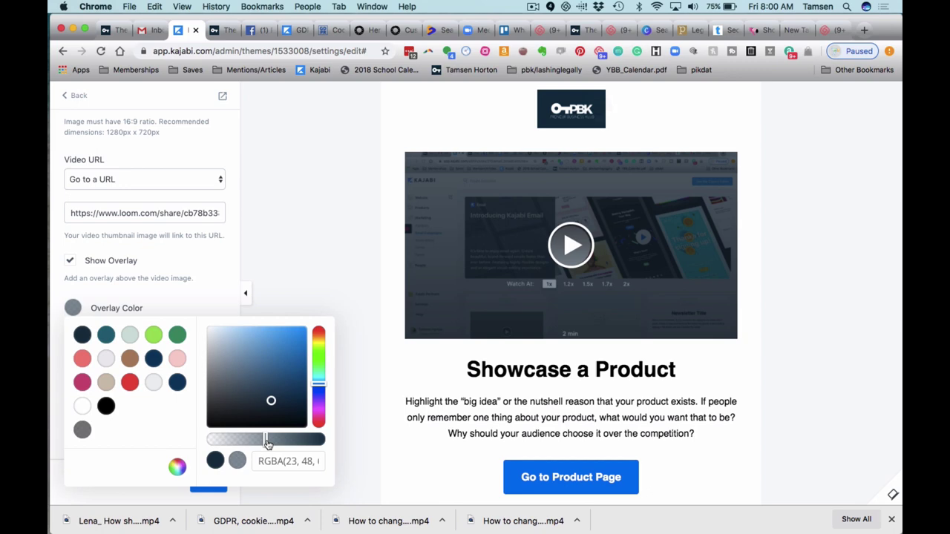
pyautogui.click(202, 293)
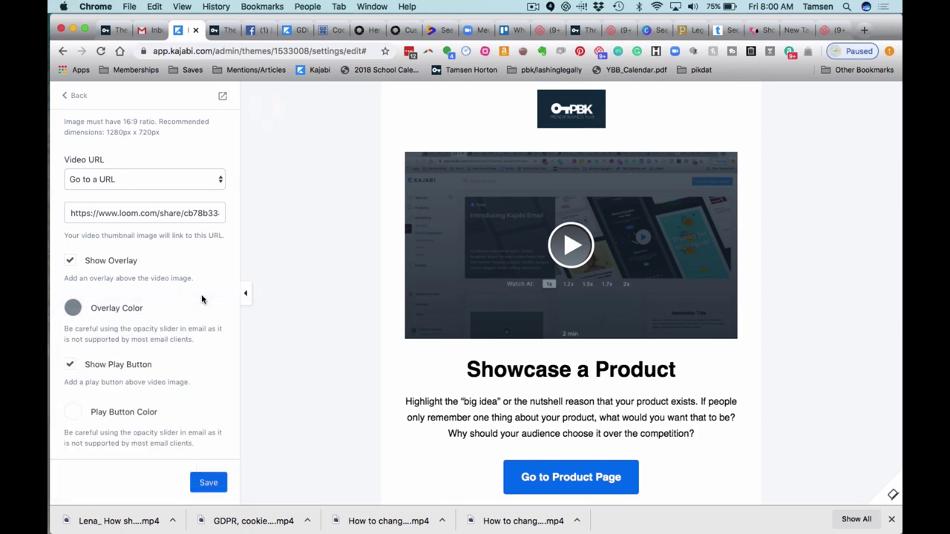
# Keep the play button and its color as they are and save the video section's changes
pyautogui.scroll(-2, 149, 297)
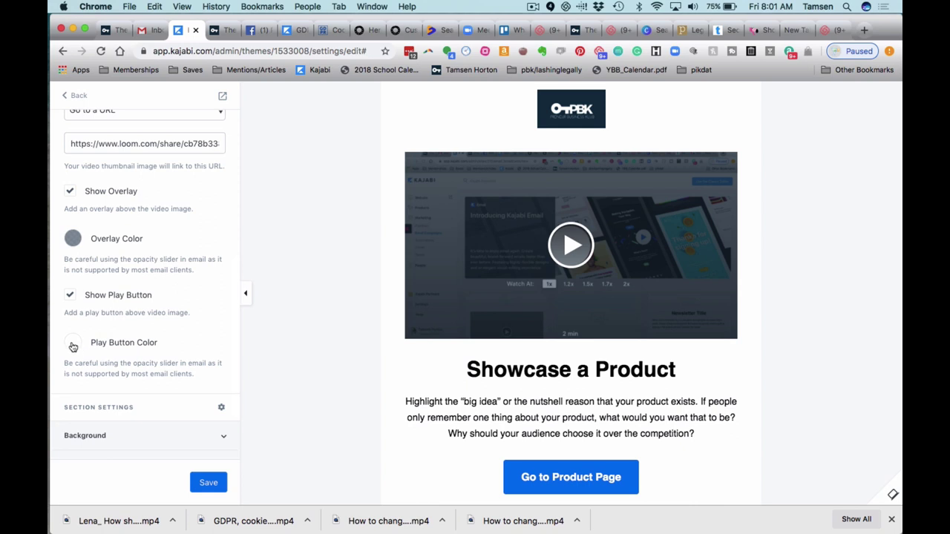
pyautogui.scroll(-2, 159, 355)
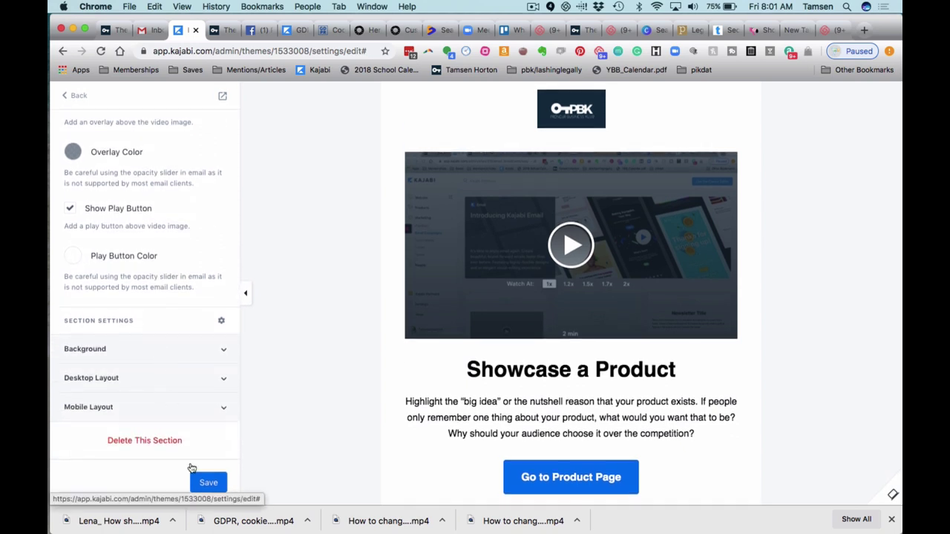
pyautogui.click(208, 482)
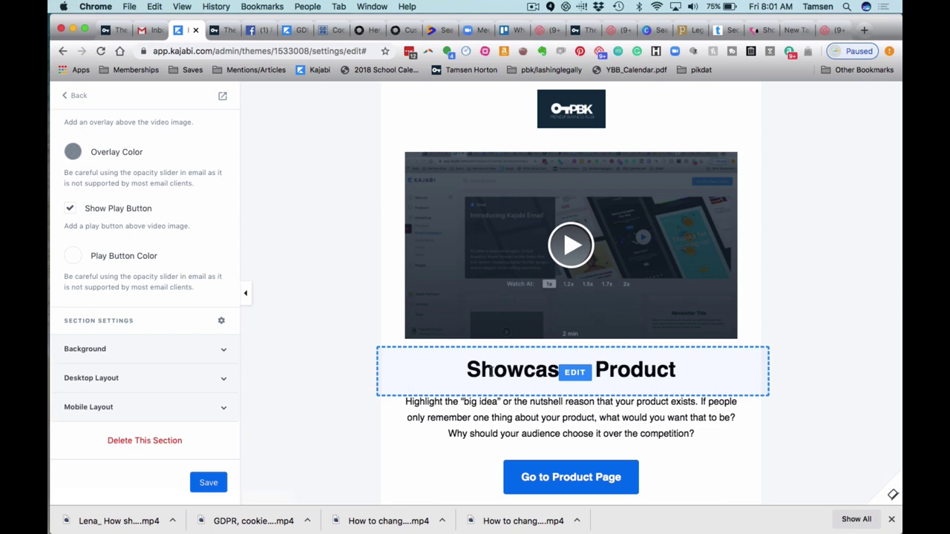
pyautogui.scroll(-2, 491, 366)
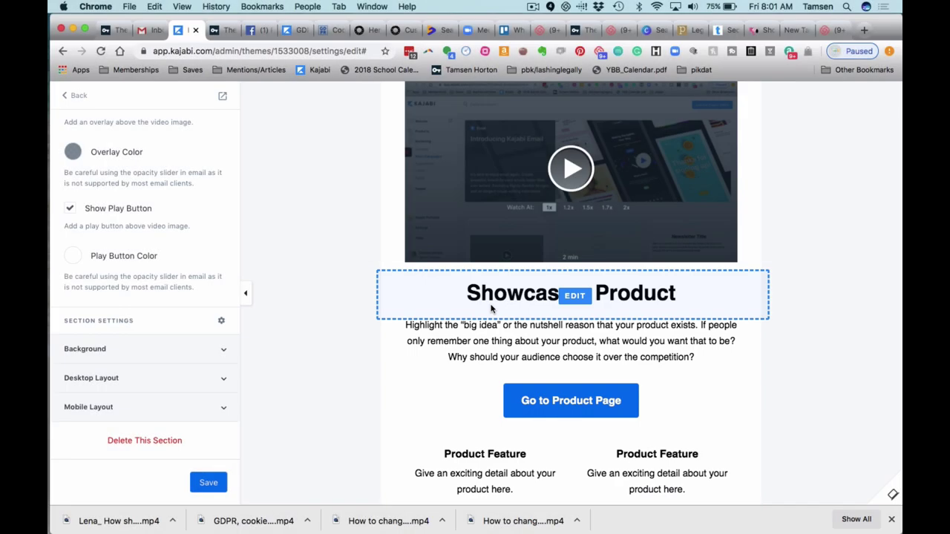
pyautogui.scroll(-2, 490, 308)
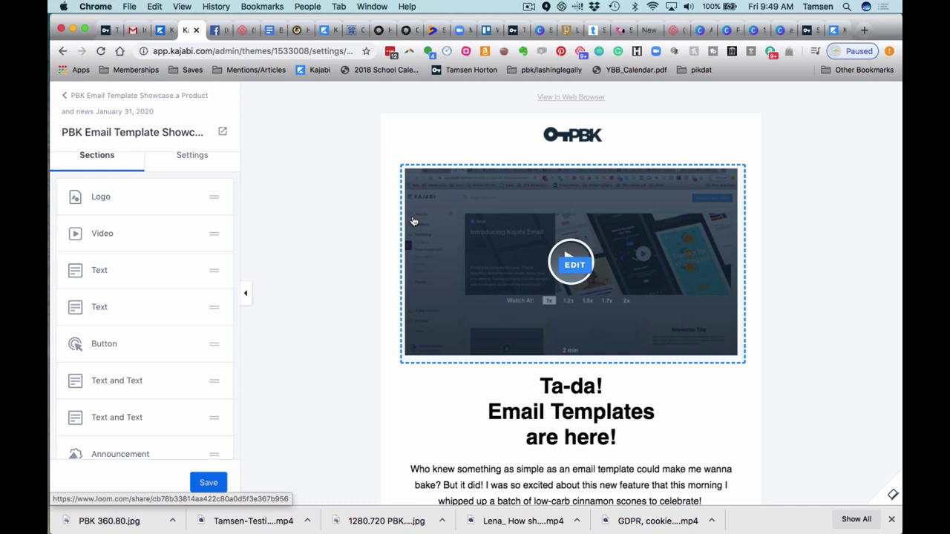
pyautogui.scroll(-4, 420, 234)
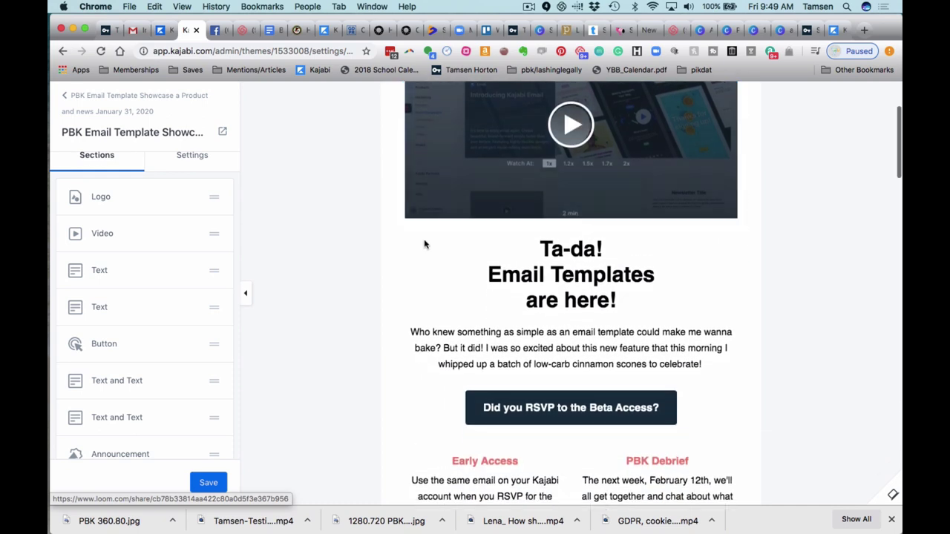
# Open the Early Access text block in the email preview, review its body text and formatting options, and return to the section list
pyautogui.scroll(1, 549, 244)
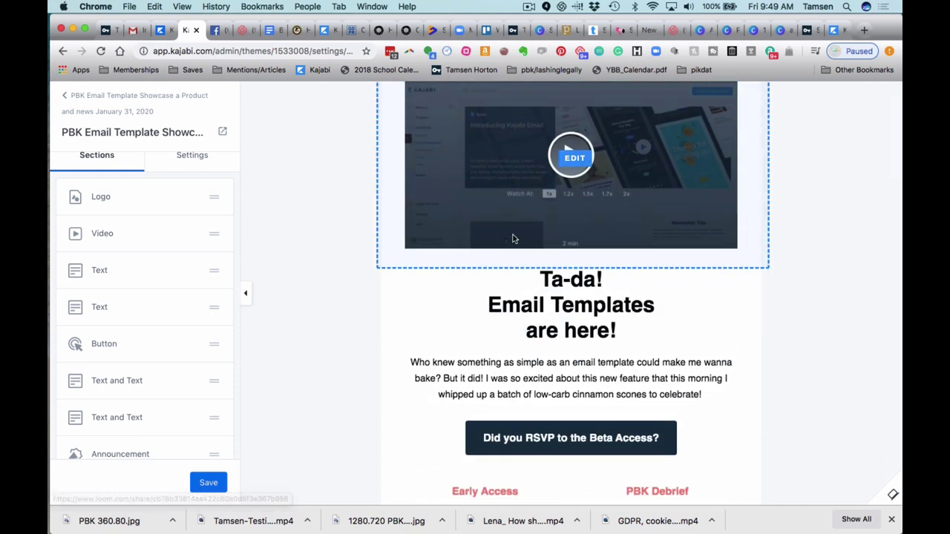
pyautogui.scroll(-1, 513, 238)
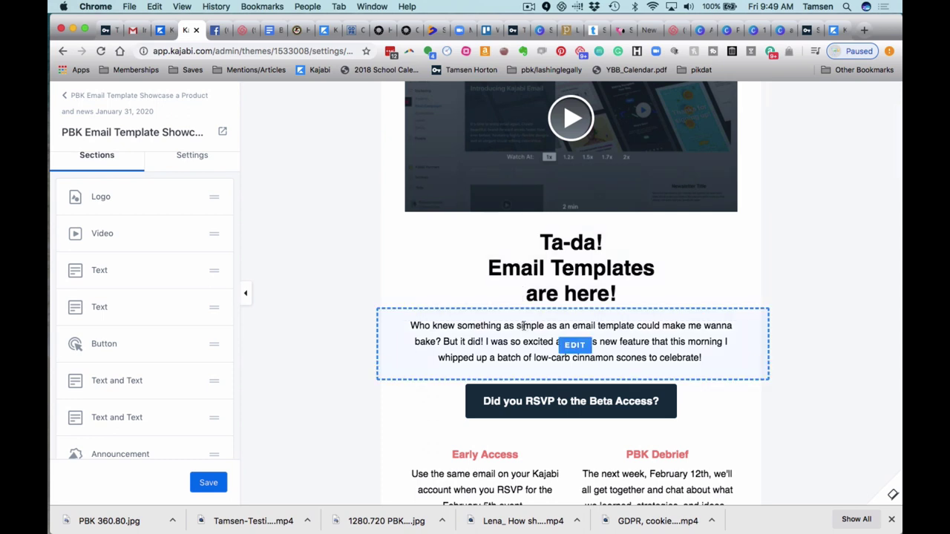
pyautogui.scroll(-2, 523, 342)
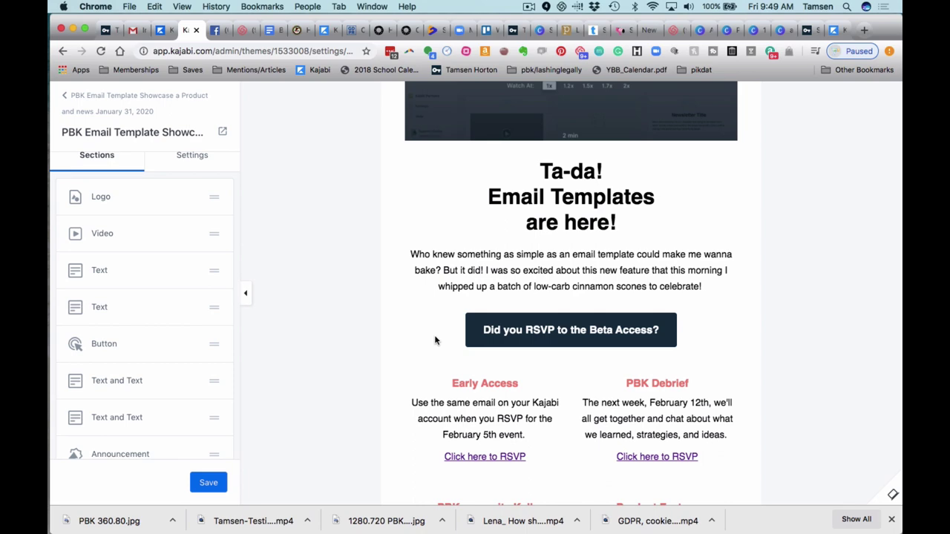
pyautogui.scroll(-5, 435, 340)
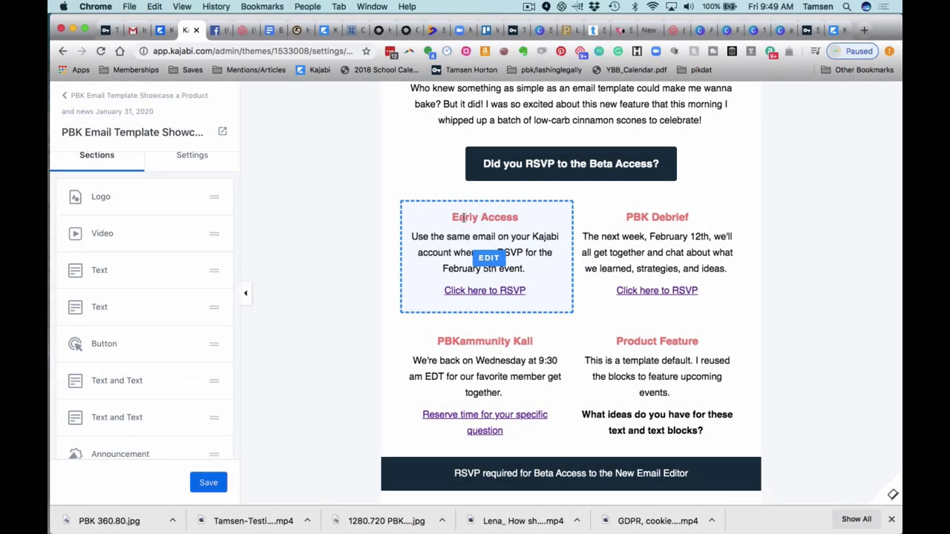
pyautogui.click(463, 217)
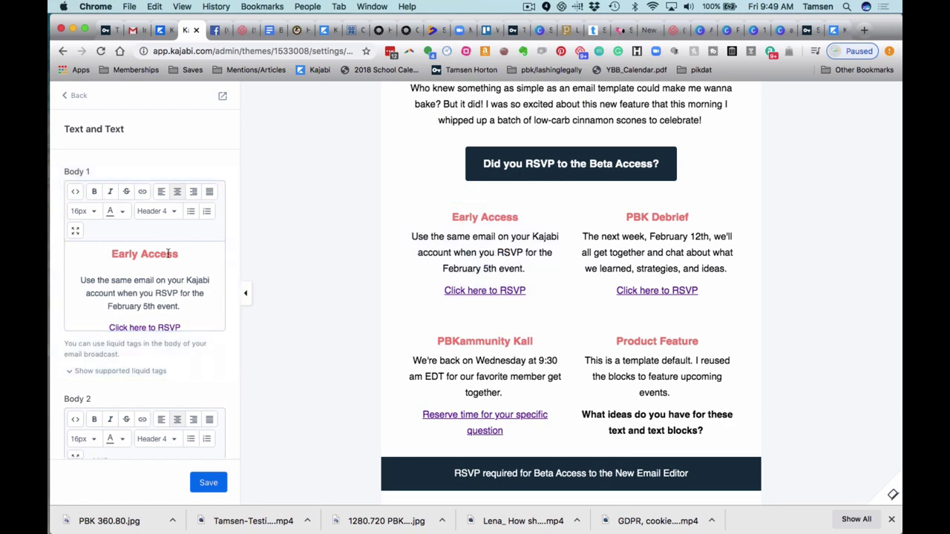
pyautogui.scroll(-1, 168, 254)
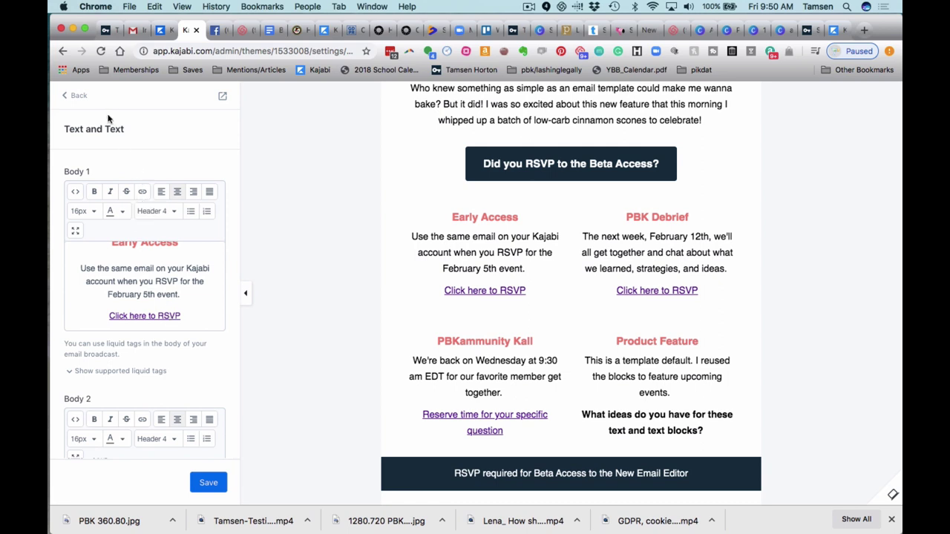
pyautogui.click(75, 98)
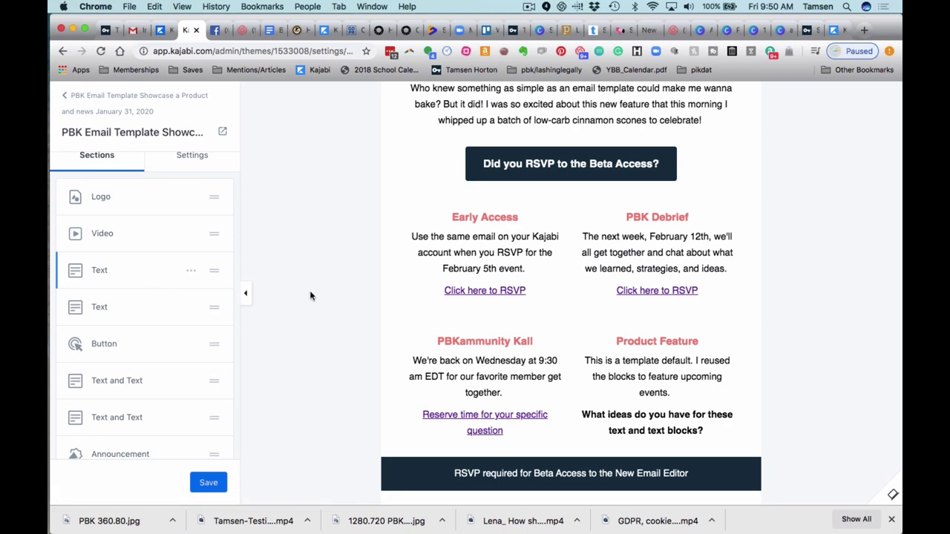
# Open the settings of the Announcement section that holds the RSVP banner below the text blocks
pyautogui.scroll(-3, 412, 308)
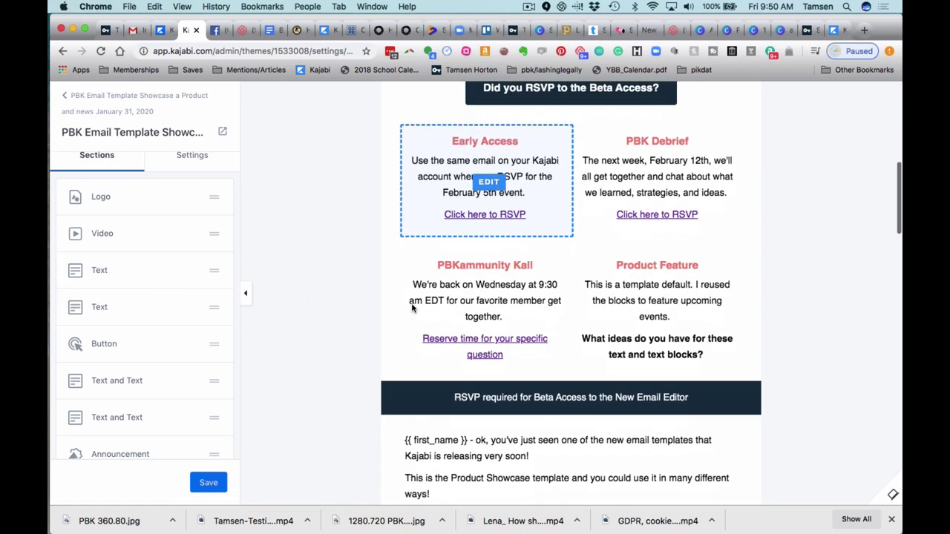
pyautogui.scroll(-2, 412, 306)
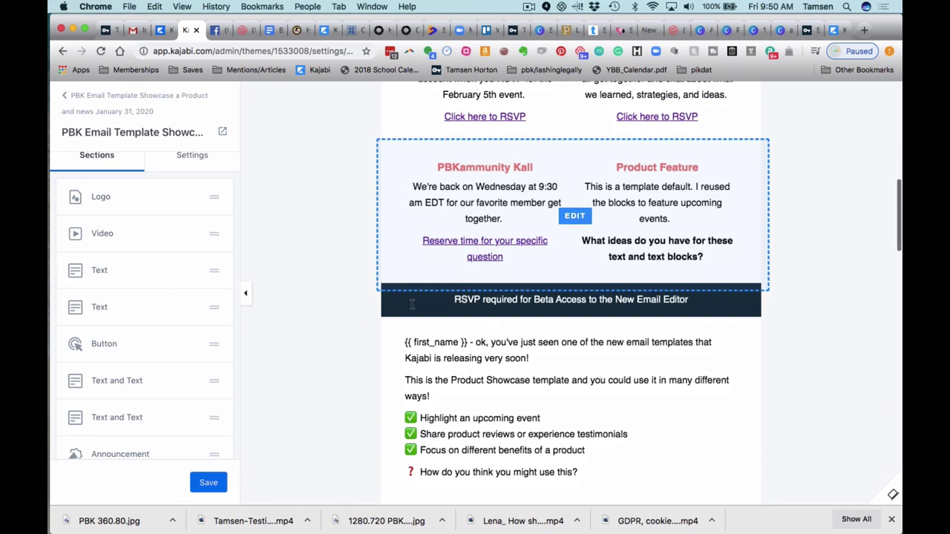
pyautogui.scroll(-3, 183, 334)
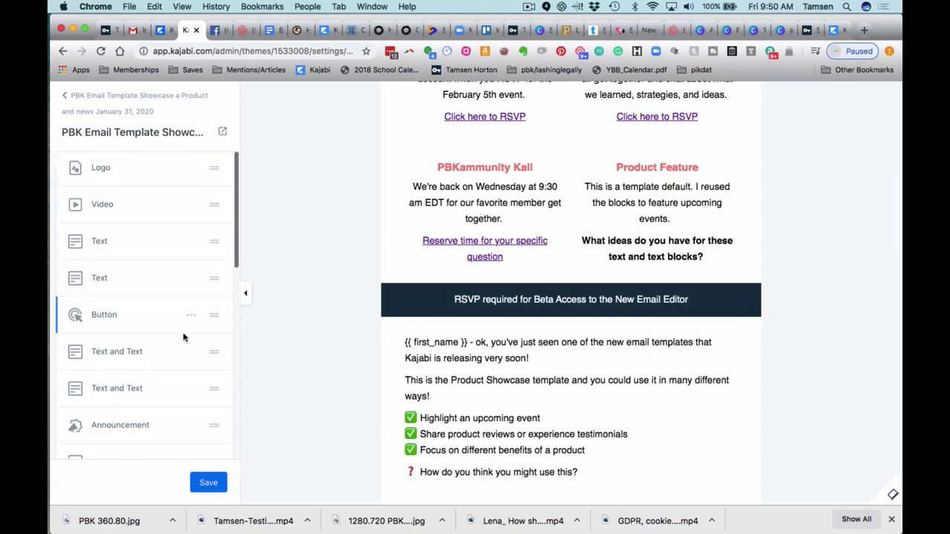
pyautogui.scroll(-3, 183, 332)
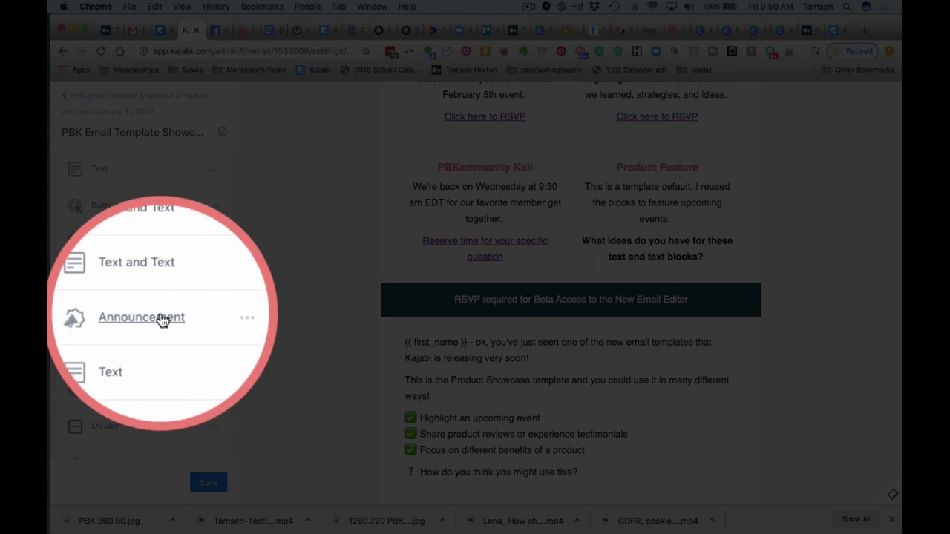
pyautogui.click(148, 316)
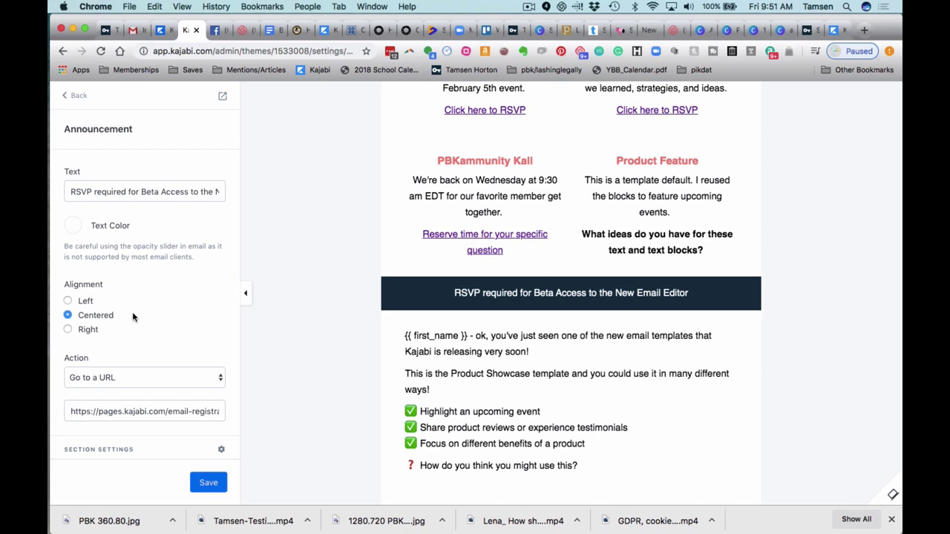
# Review the announcement's settings and its available link actions, leaving the action at Go to a URL
pyautogui.scroll(-1, 133, 315)
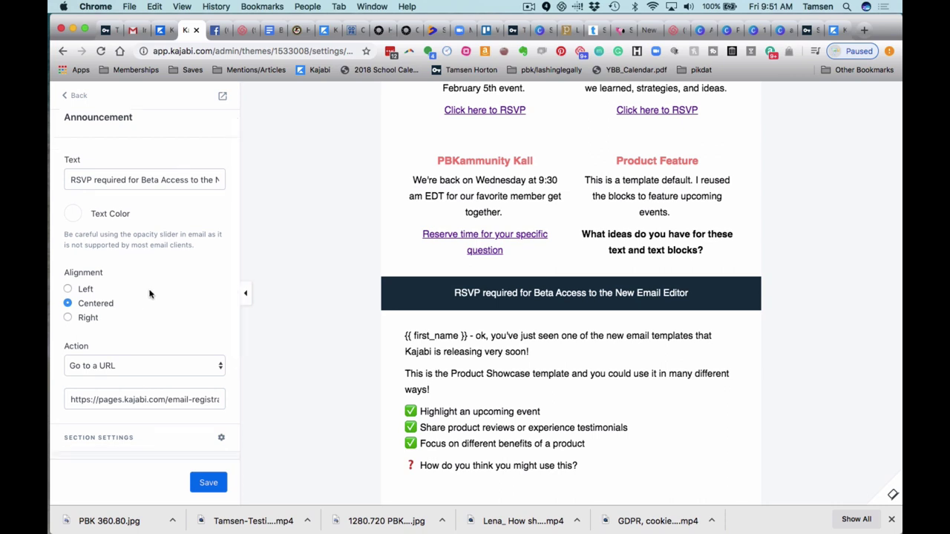
pyautogui.scroll(-1, 152, 296)
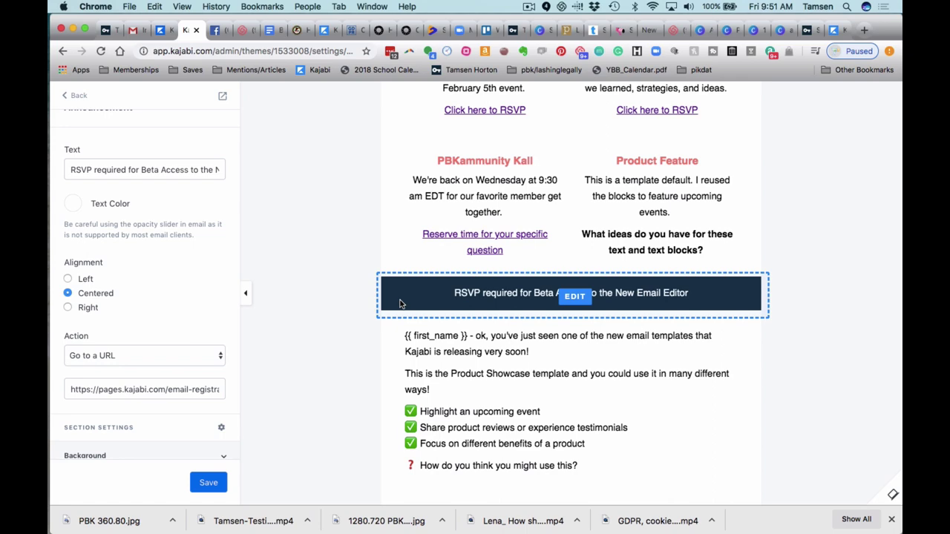
pyautogui.click(220, 359)
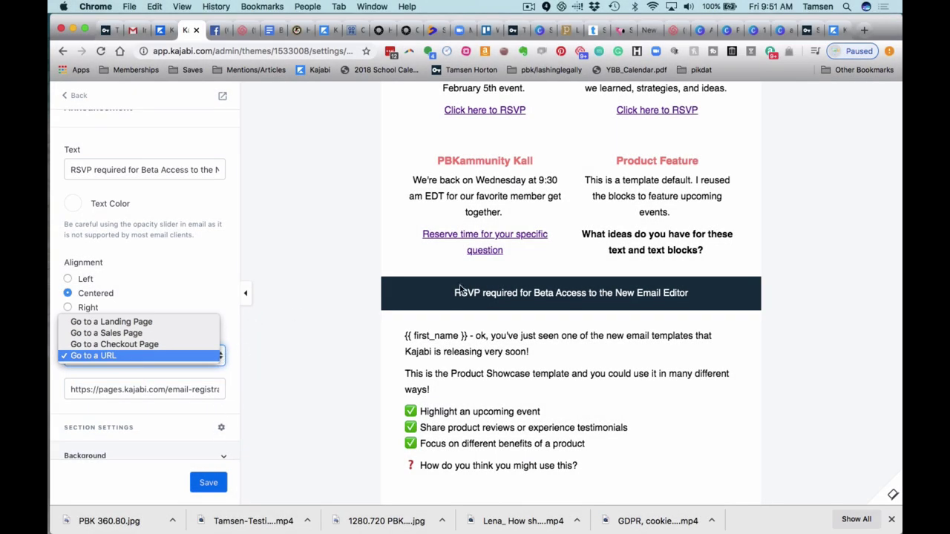
pyautogui.click(471, 354)
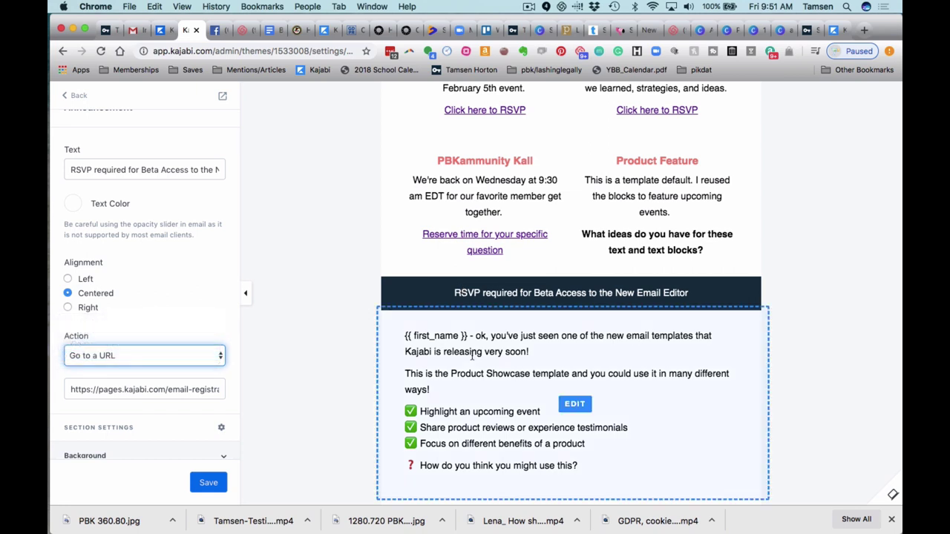
# Open the text section below the RSVP banner and show the liquid tags supported in its body
pyautogui.click(454, 352)
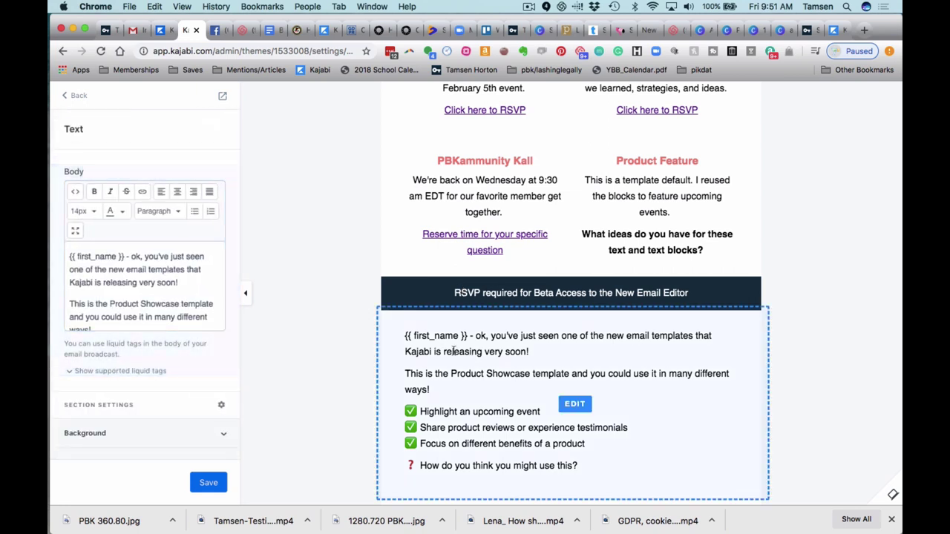
pyautogui.scroll(-2, 452, 352)
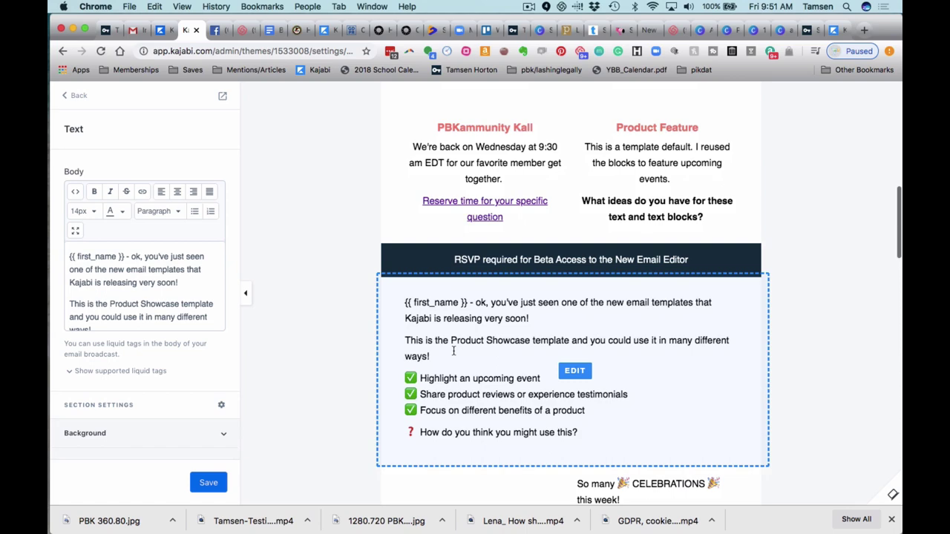
pyautogui.scroll(-2, 158, 290)
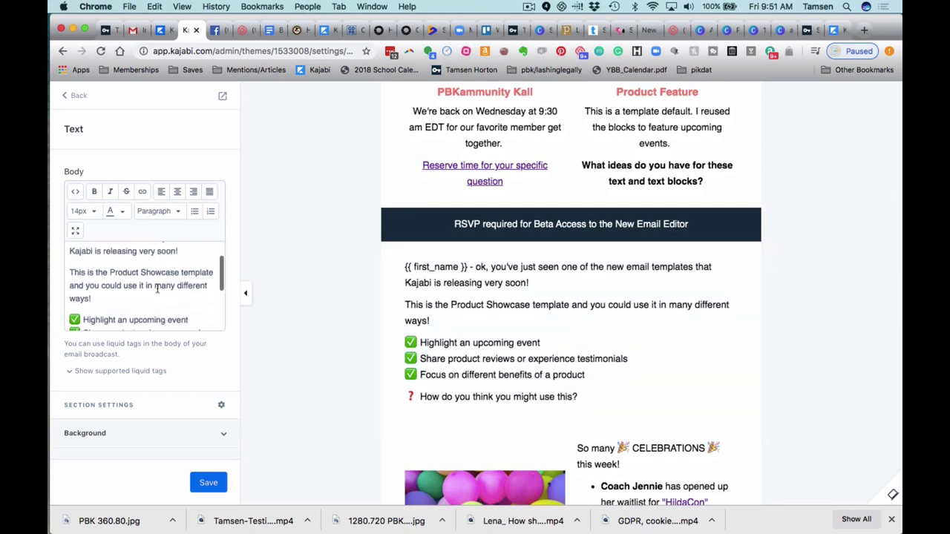
pyautogui.scroll(2, 157, 289)
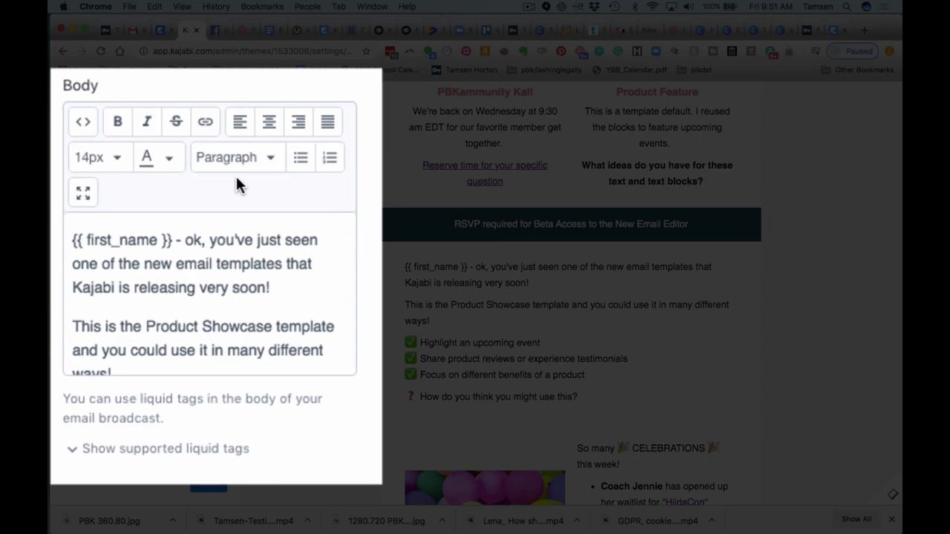
pyautogui.click(73, 448)
pyautogui.scroll(-2, 115, 366)
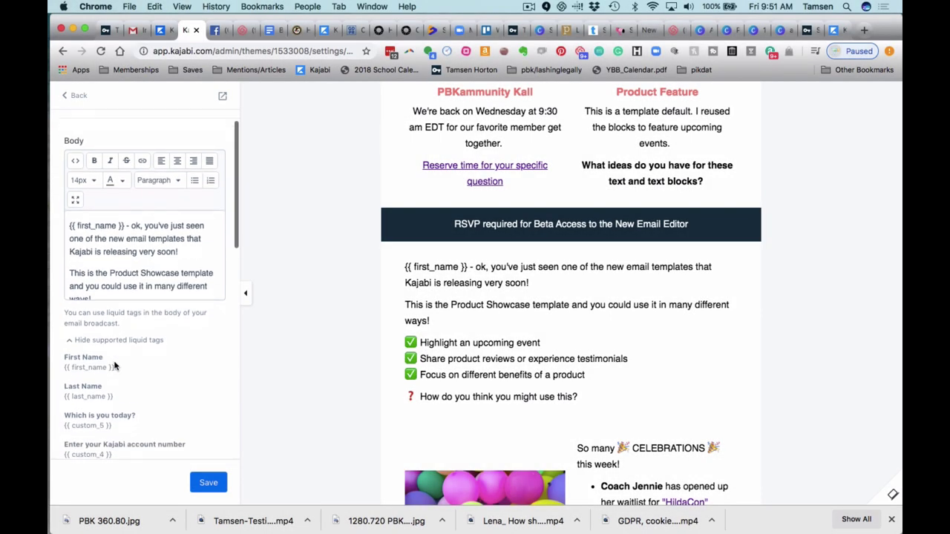
pyautogui.scroll(-2, 115, 366)
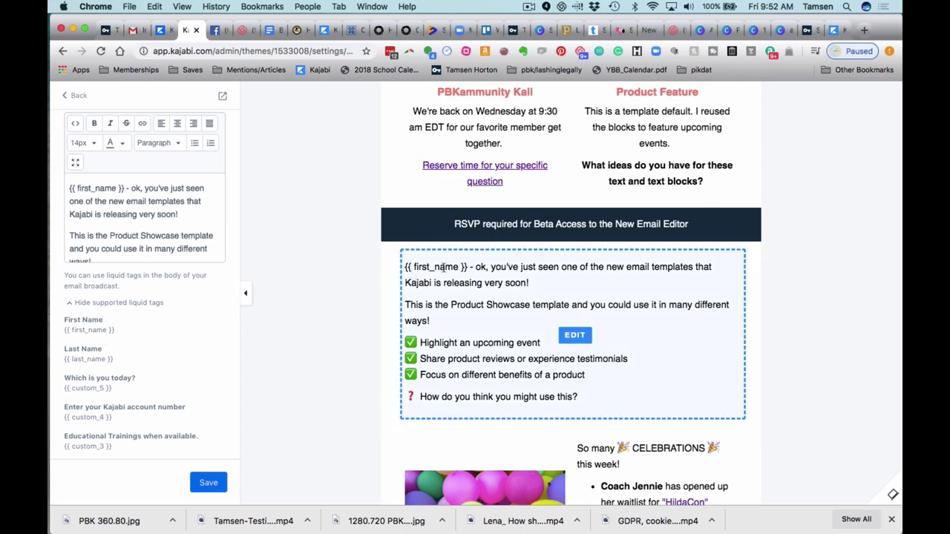
# Open the Image and Text section with the weekly celebrations and review the email preview down through the HELP discussions blocks
pyautogui.scroll(-5, 443, 284)
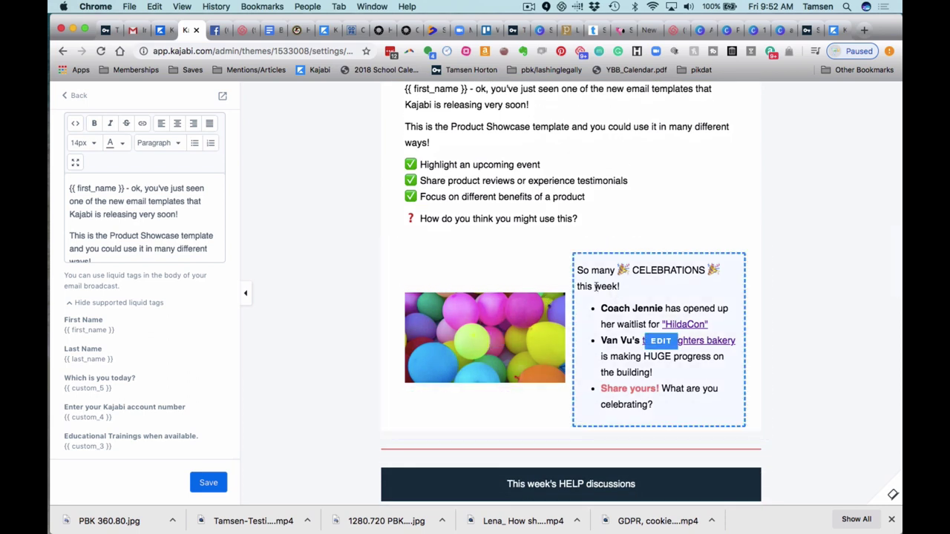
pyautogui.click(582, 274)
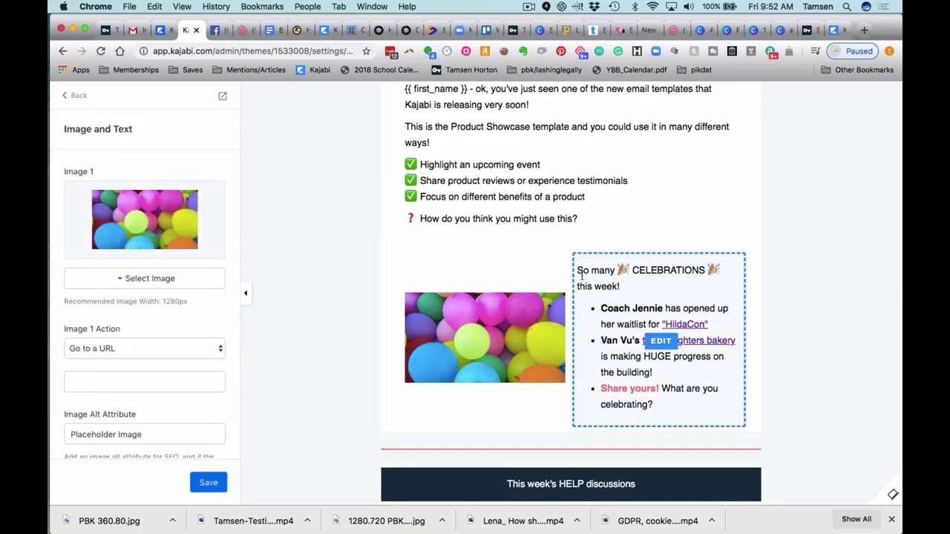
pyautogui.scroll(-2, 582, 274)
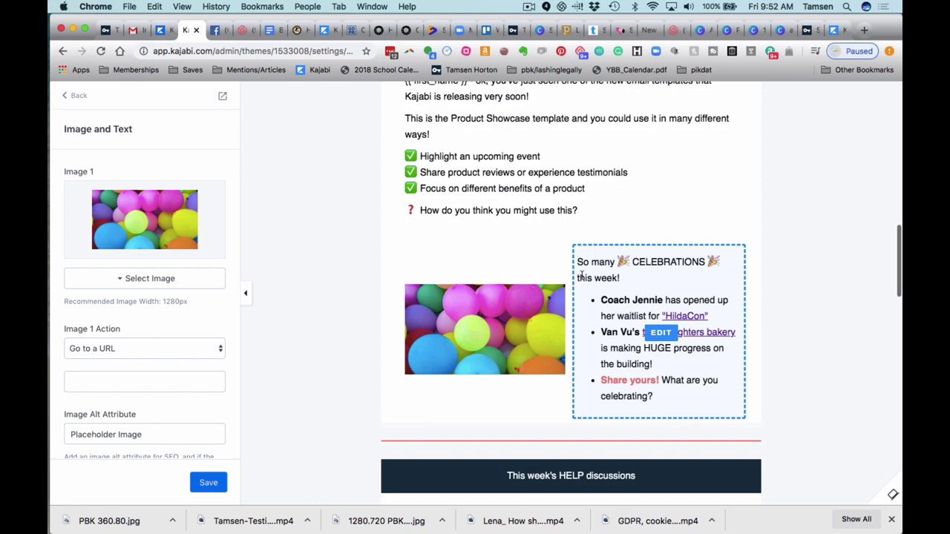
pyautogui.scroll(-2, 582, 279)
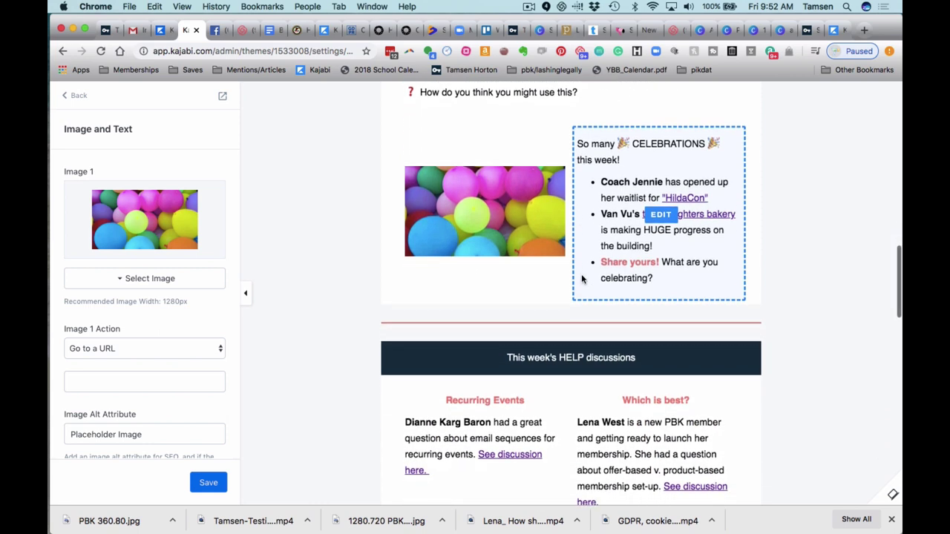
pyautogui.scroll(-1, 581, 279)
pyautogui.scroll(-1, 582, 279)
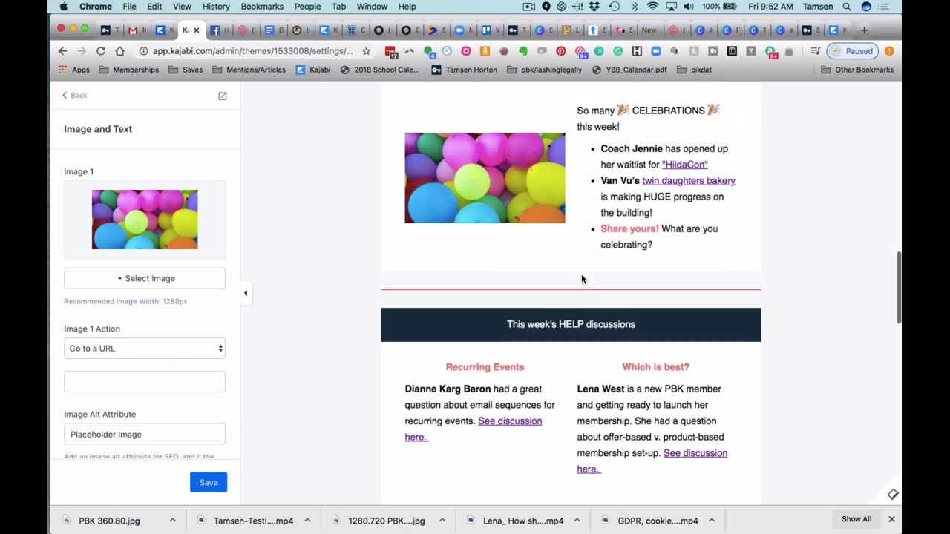
pyautogui.scroll(-2, 582, 279)
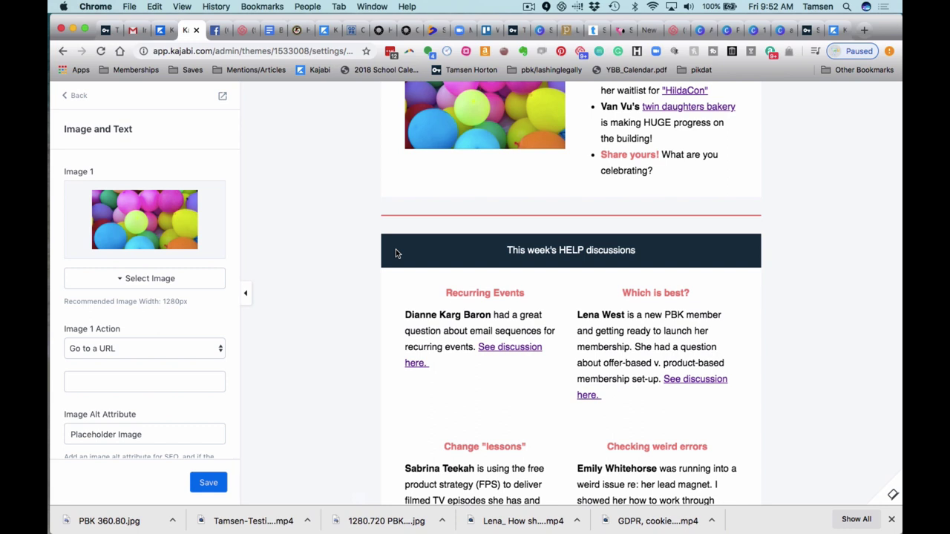
pyautogui.scroll(-1, 396, 253)
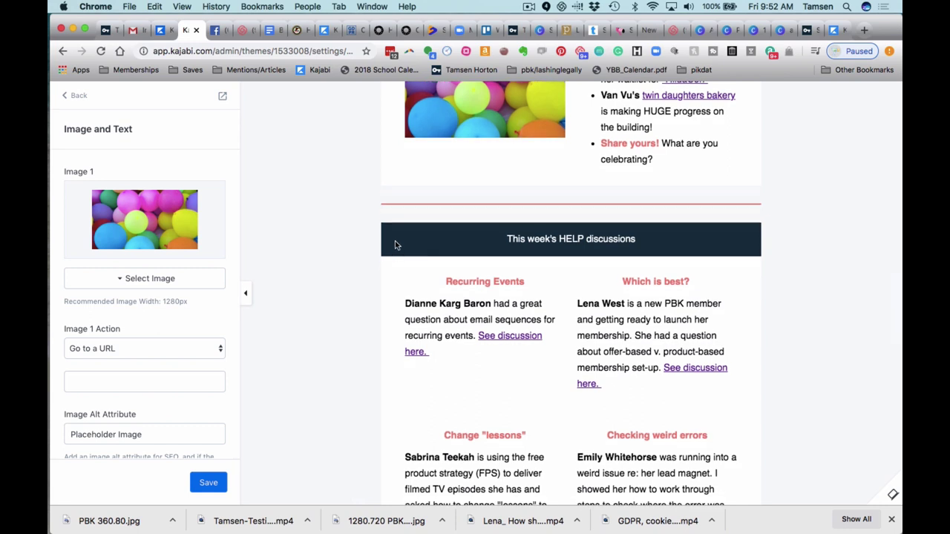
# Switch to Facebook and open the PBK The Preneur Business Klub group from the full list of shortcuts
pyautogui.click(216, 31)
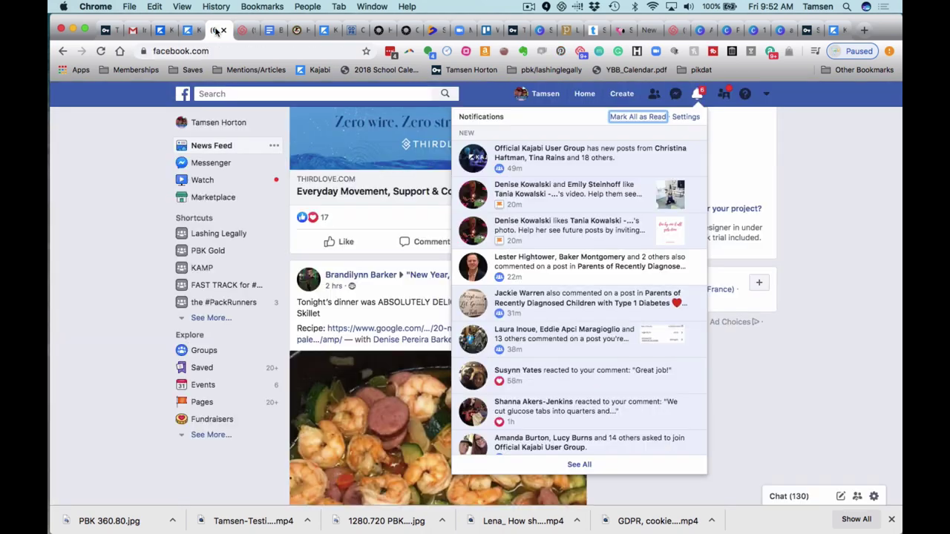
pyautogui.click(218, 318)
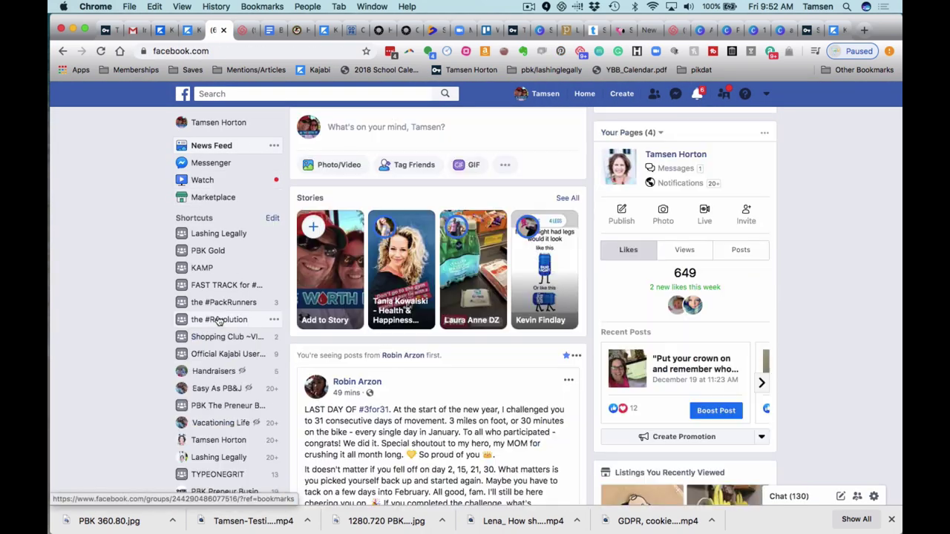
pyautogui.click(220, 408)
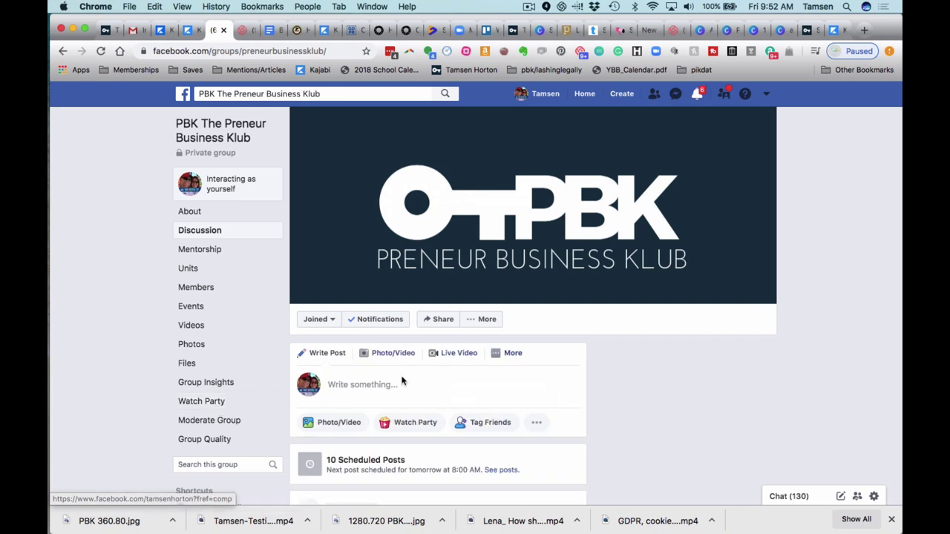
# Filter the group's posts by the Help topic and look through them
pyautogui.scroll(-1, 401, 381)
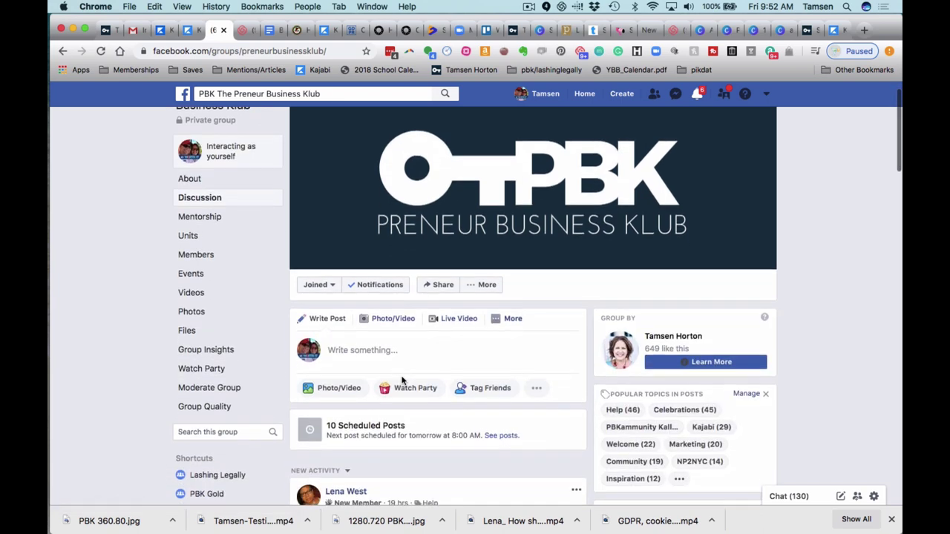
pyautogui.scroll(-3, 402, 380)
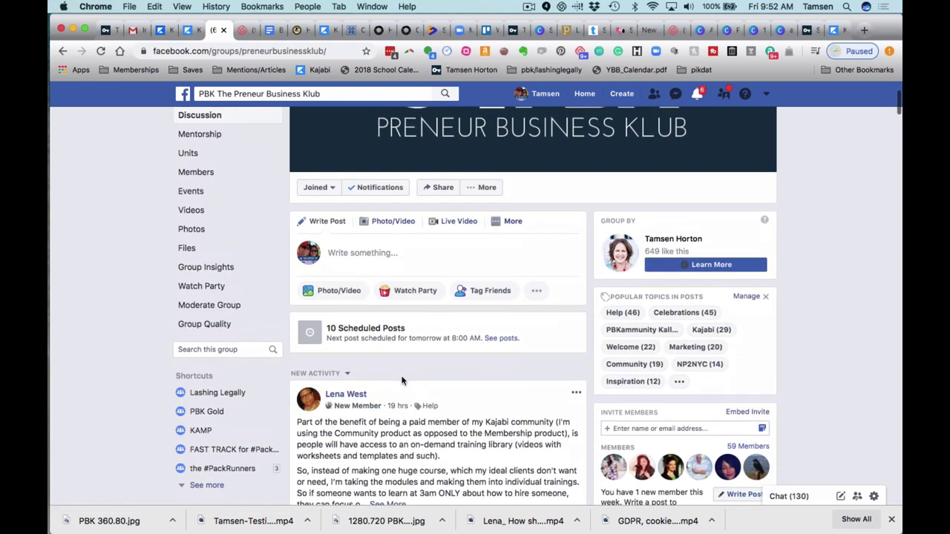
pyautogui.click(619, 315)
pyautogui.scroll(-2, 618, 316)
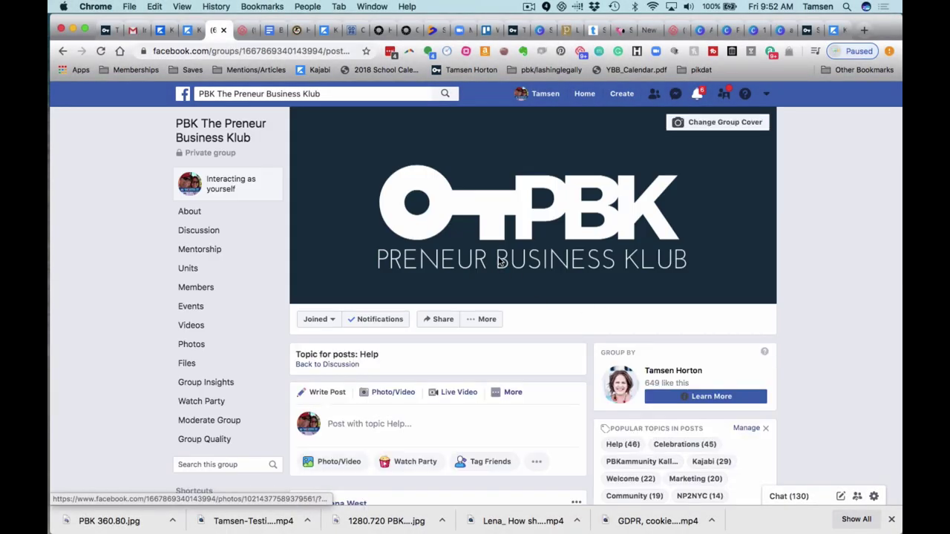
# Select the web address of the group's Help topic page and look through the members' posts below it
pyautogui.click(329, 52)
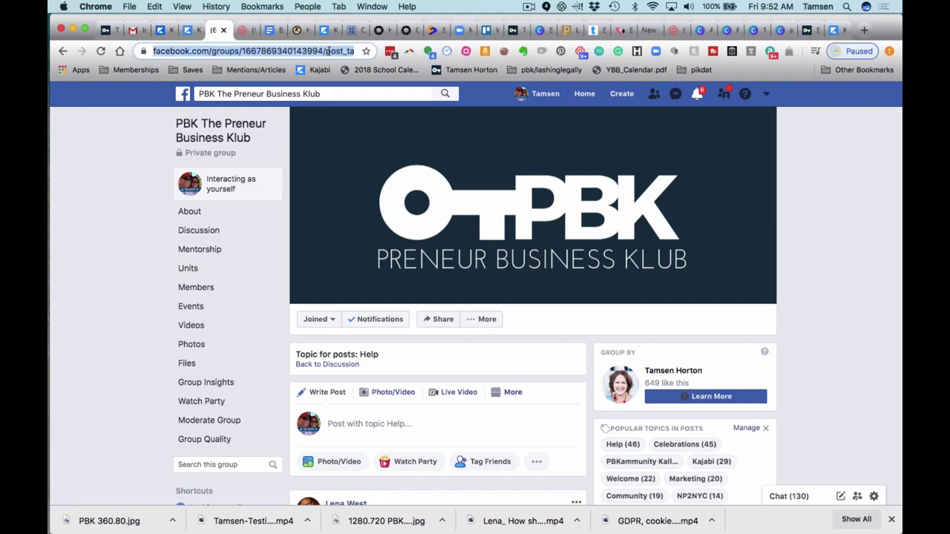
pyautogui.scroll(-5, 384, 289)
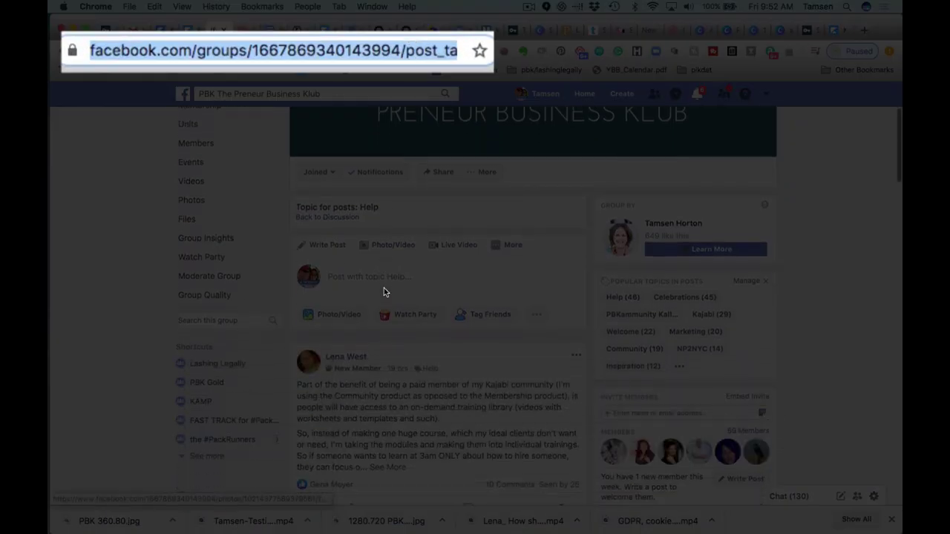
pyautogui.scroll(-3, 383, 289)
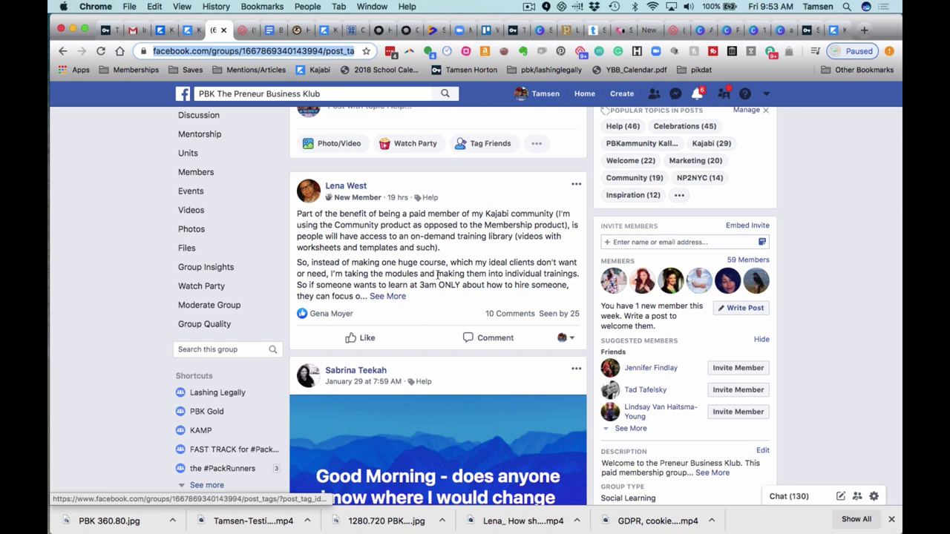
pyautogui.scroll(-2, 437, 274)
pyautogui.scroll(-6, 437, 274)
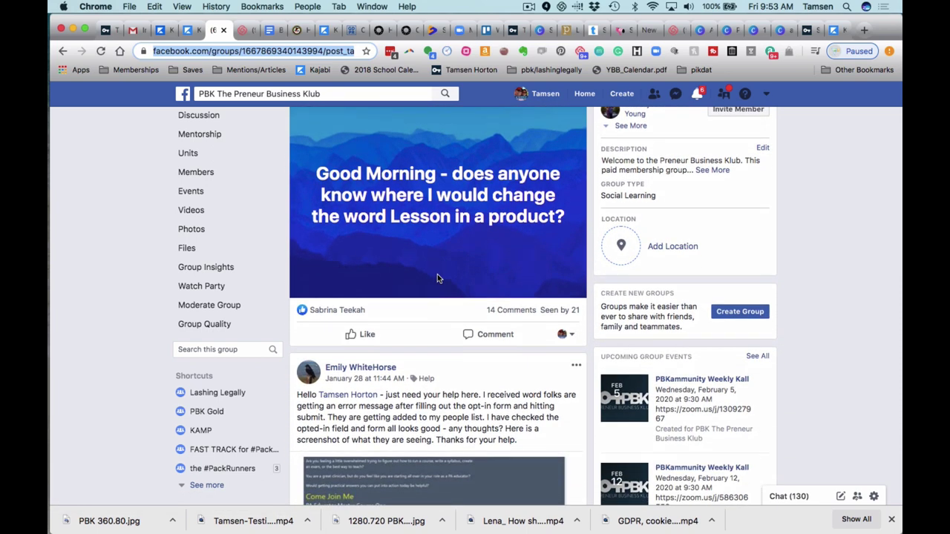
# Switch back to Kajabi, open the HELP discussions banner's settings to show its Go to a URL action, and review the discussion blocks
pyautogui.click(191, 31)
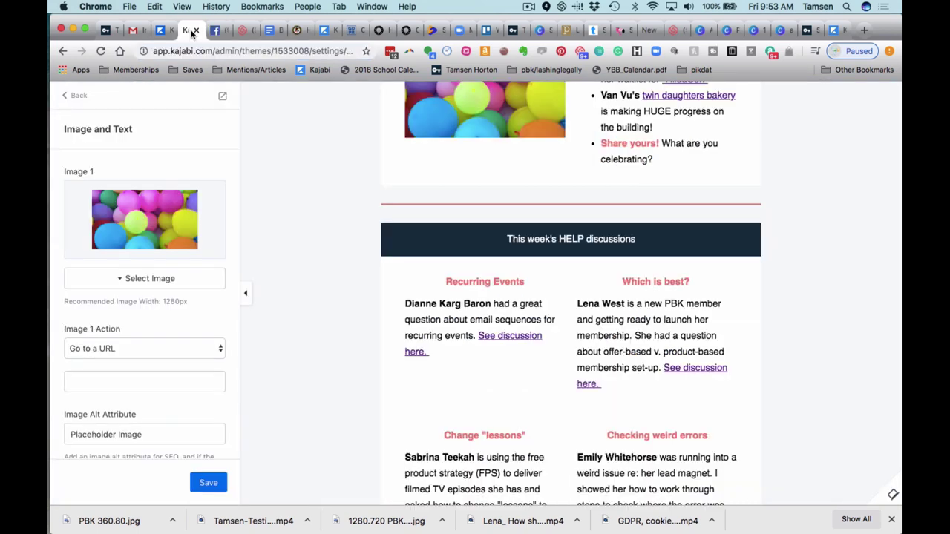
pyautogui.click(395, 229)
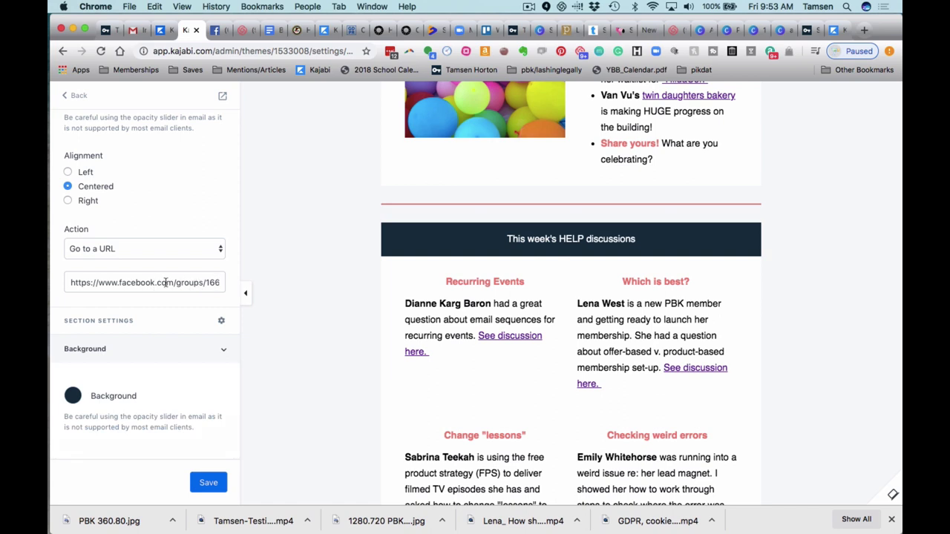
pyautogui.scroll(-4, 492, 355)
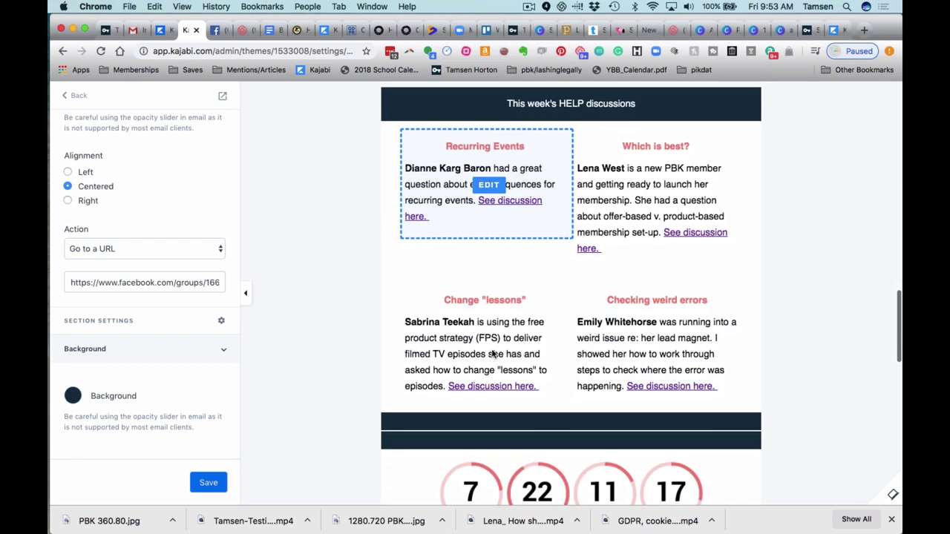
pyautogui.scroll(-1, 492, 355)
pyautogui.scroll(-2, 492, 355)
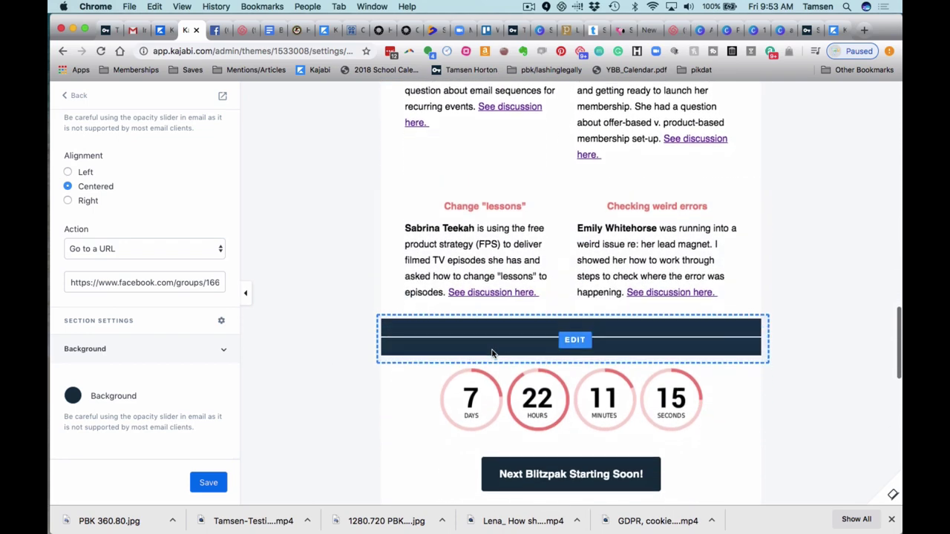
# Open the divider below the HELP discussions and examine its height, divider color and background settings
pyautogui.scroll(-1, 492, 355)
pyautogui.click(435, 315)
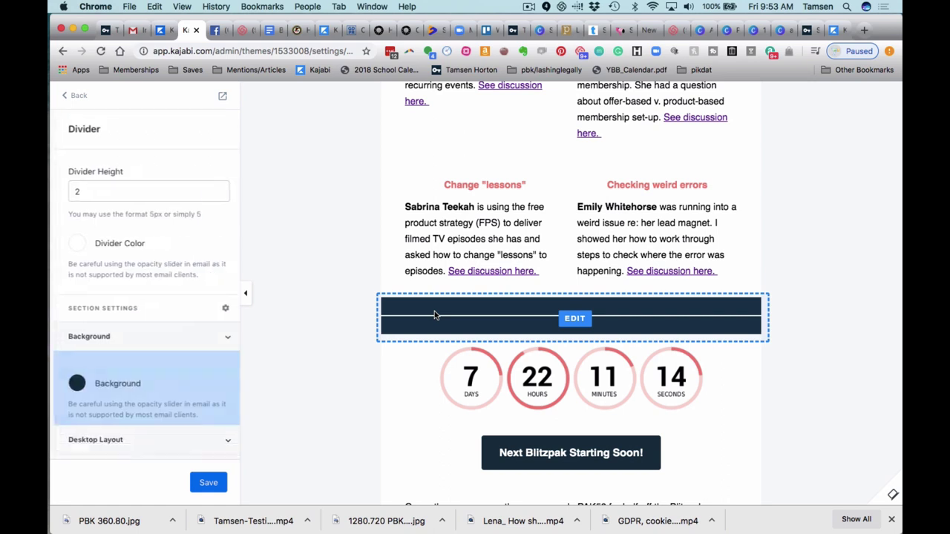
pyautogui.scroll(-1, 158, 255)
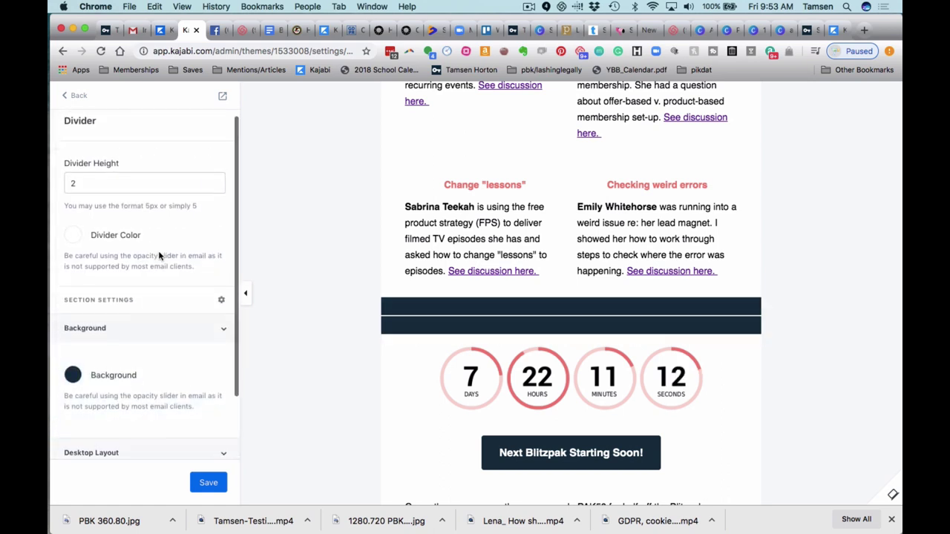
pyautogui.scroll(-2, 159, 255)
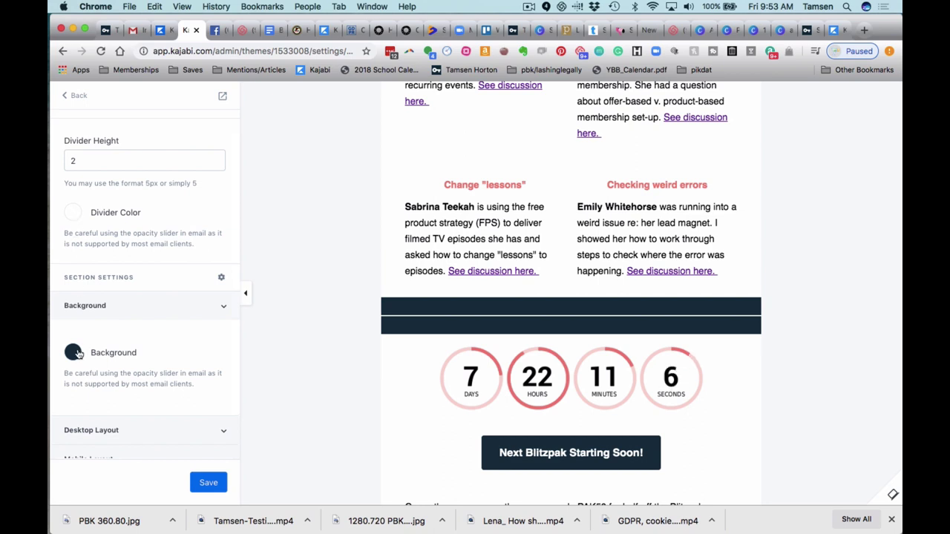
# Open the Countdown section above the Blitzpak button to examine its event, style and color settings
pyautogui.scroll(-2, 483, 290)
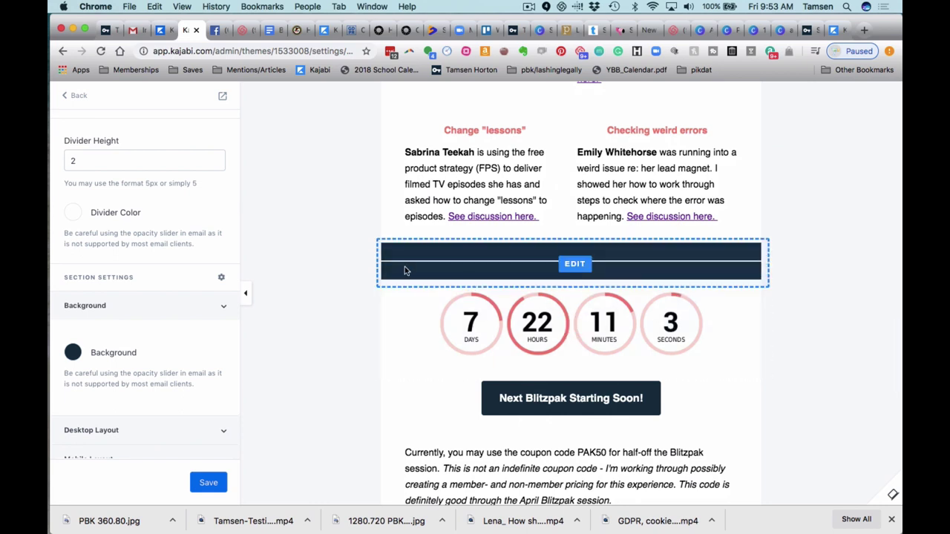
pyautogui.scroll(-2, 405, 271)
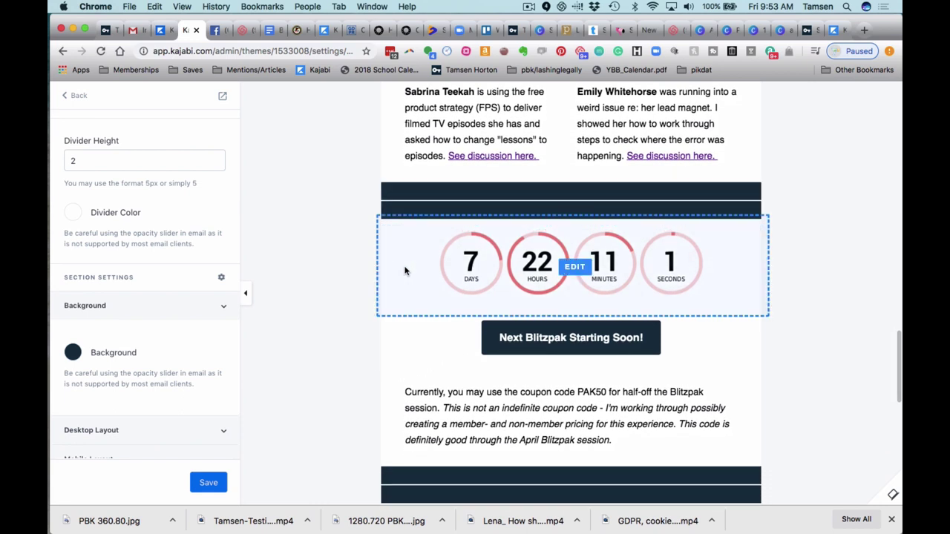
pyautogui.click(405, 271)
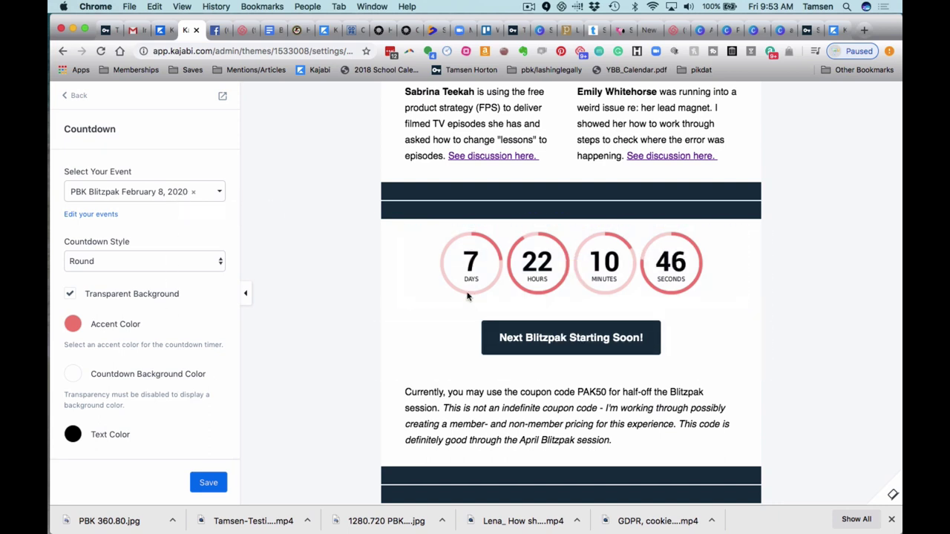
# Open the "Next Blitzpak Starting Soon!" button section and show its available link actions, keeping Go to a URL
pyautogui.scroll(-2, 519, 278)
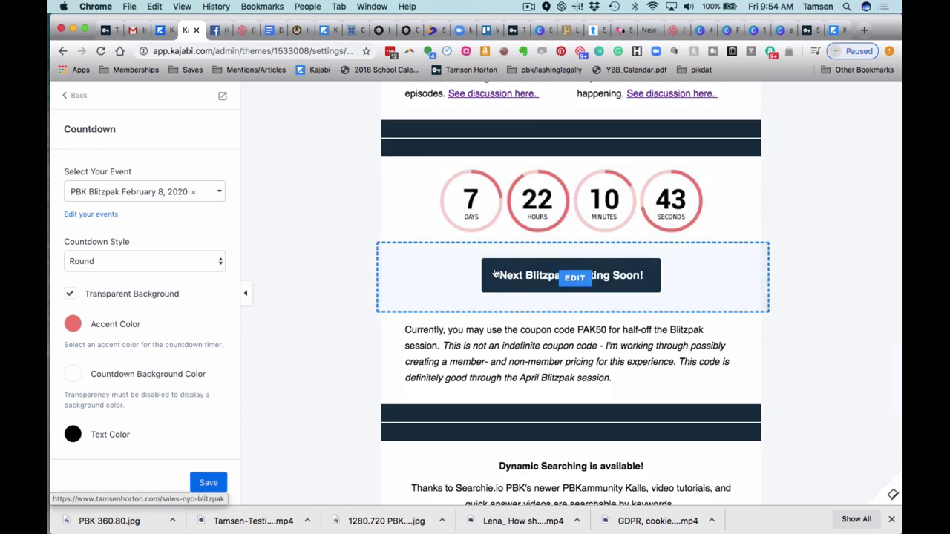
pyautogui.click(495, 274)
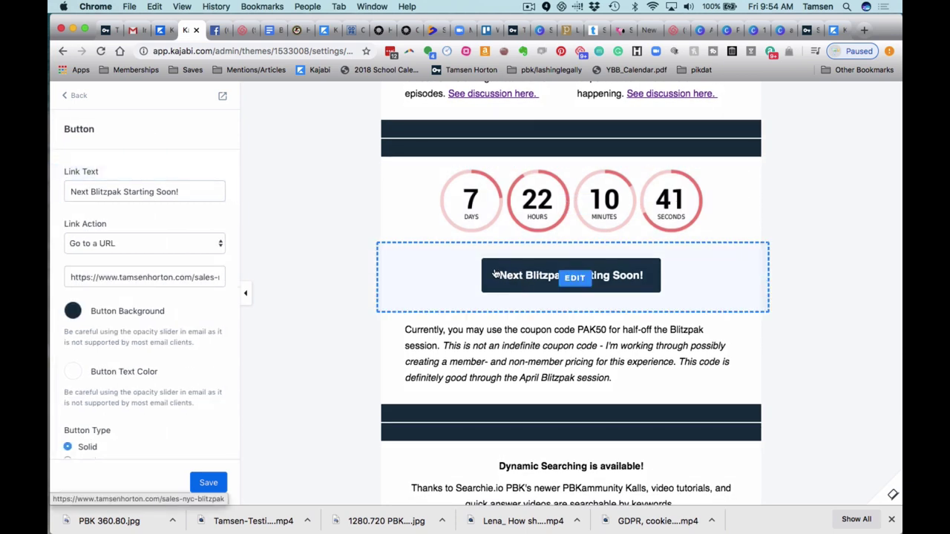
pyautogui.click(221, 247)
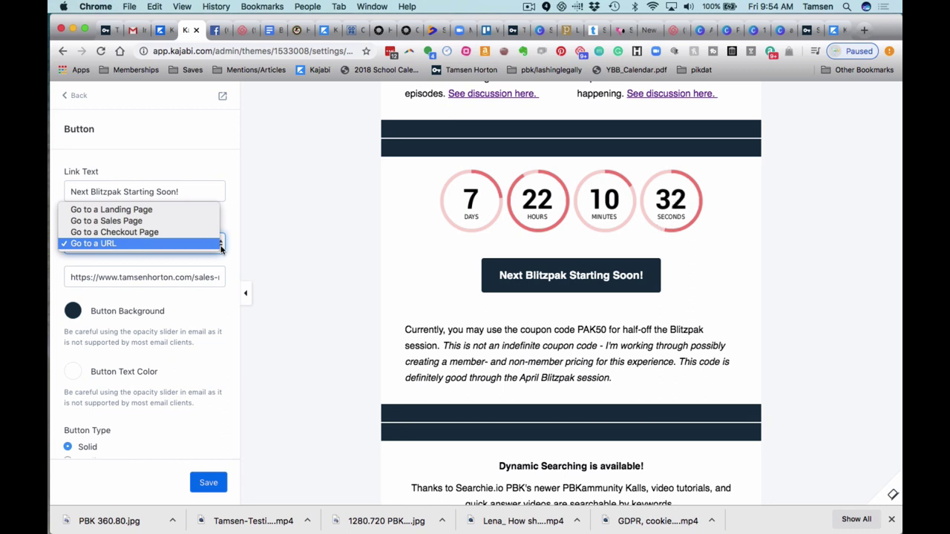
pyautogui.click(421, 291)
# Open the "Dynamic Searching is available!" text section and show the source code of its body
pyautogui.scroll(-2, 421, 291)
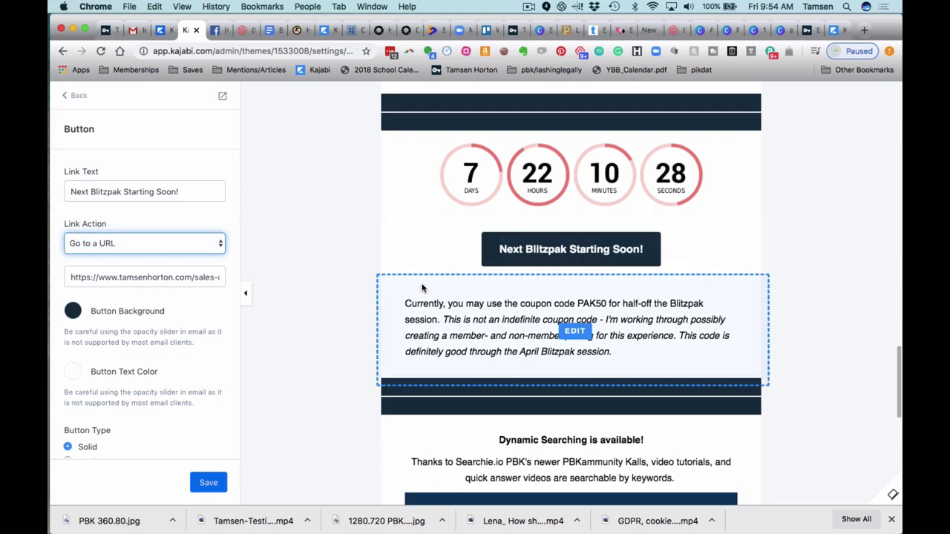
pyautogui.scroll(-3, 422, 288)
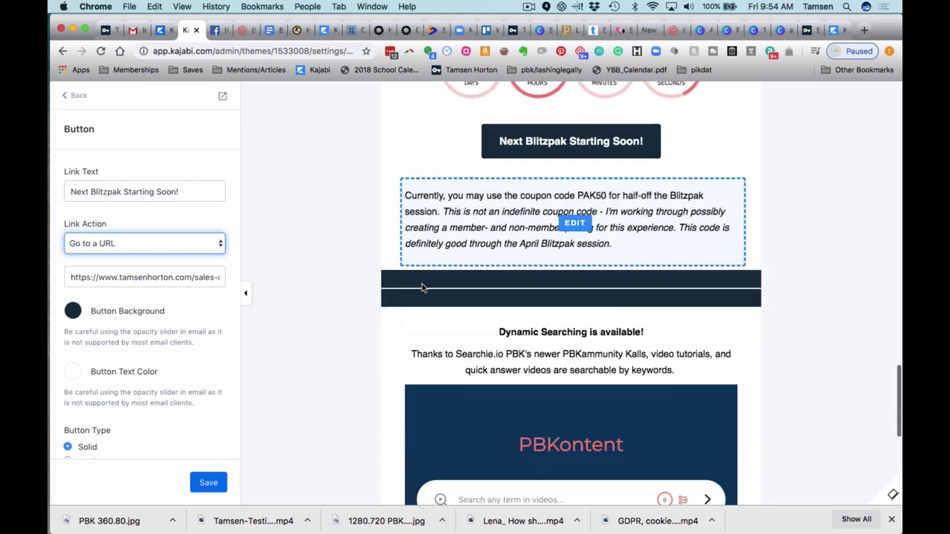
pyautogui.scroll(-4, 422, 288)
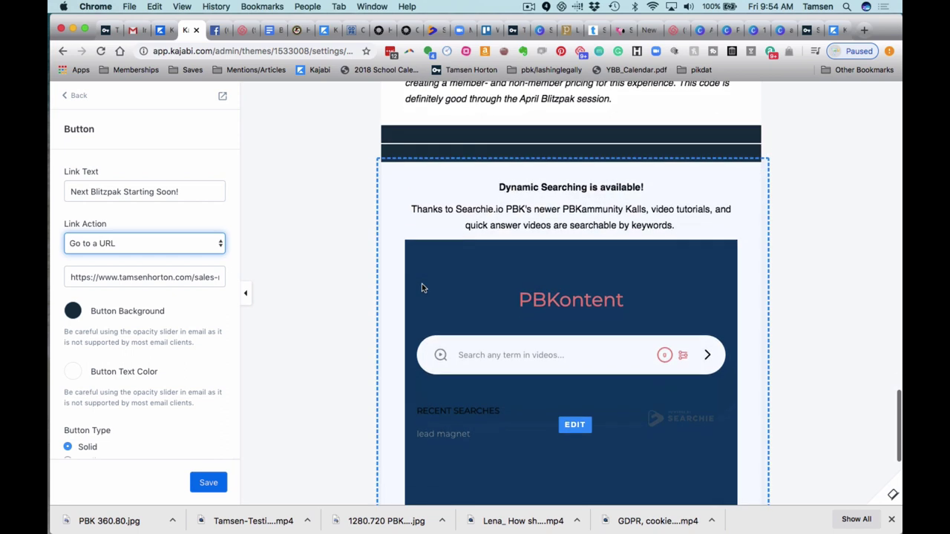
pyautogui.scroll(-1, 408, 205)
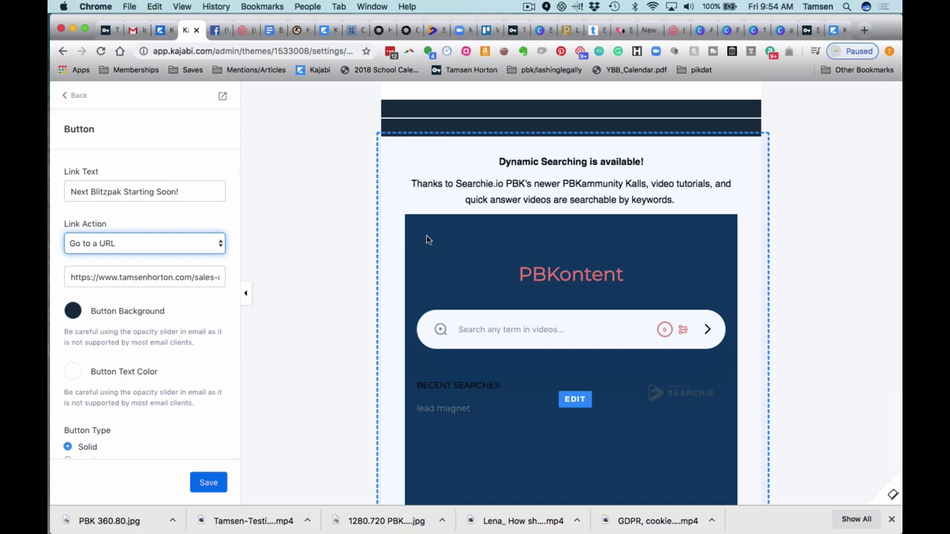
pyautogui.scroll(-1, 427, 239)
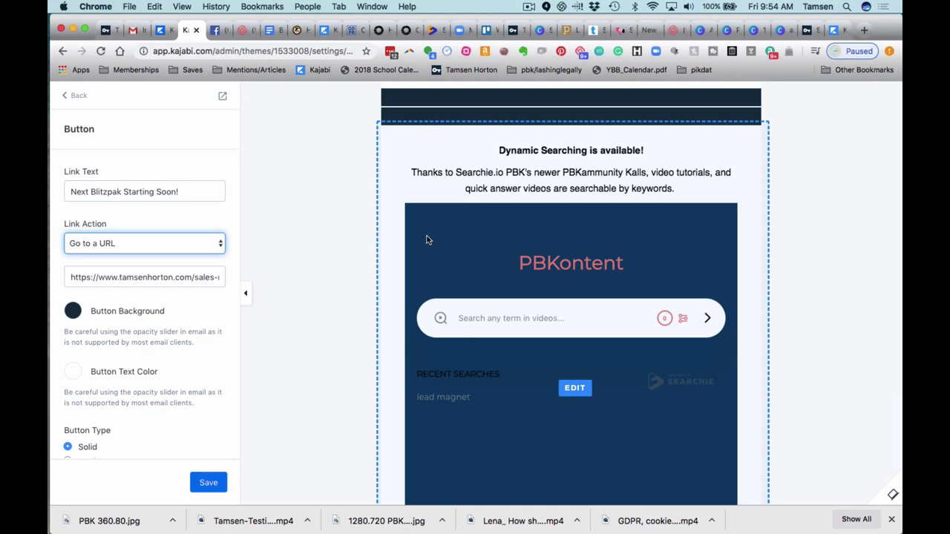
pyautogui.click(413, 160)
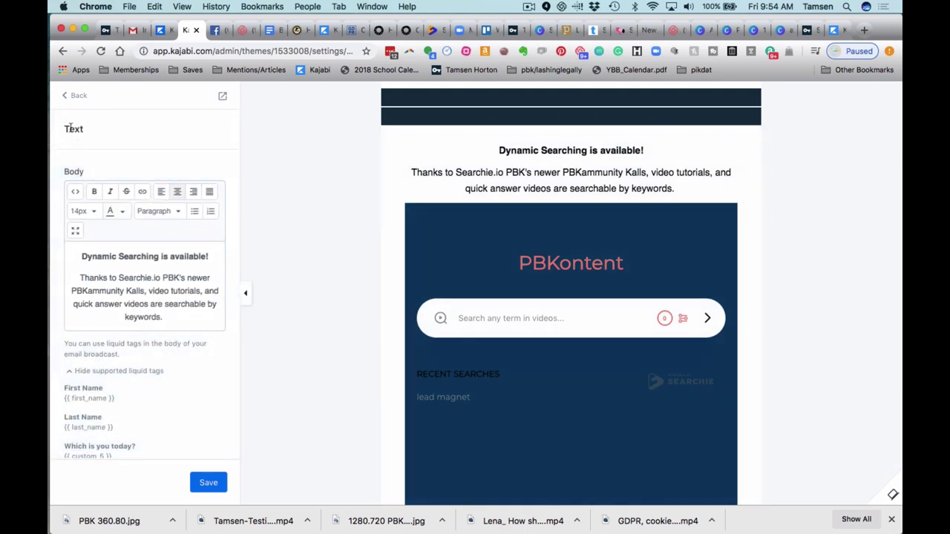
pyautogui.scroll(-2, 136, 269)
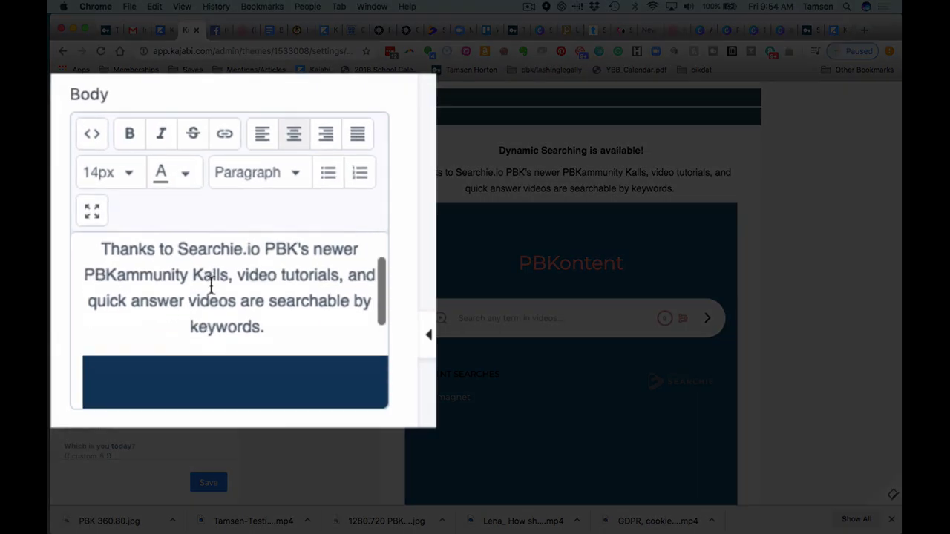
pyautogui.click(92, 139)
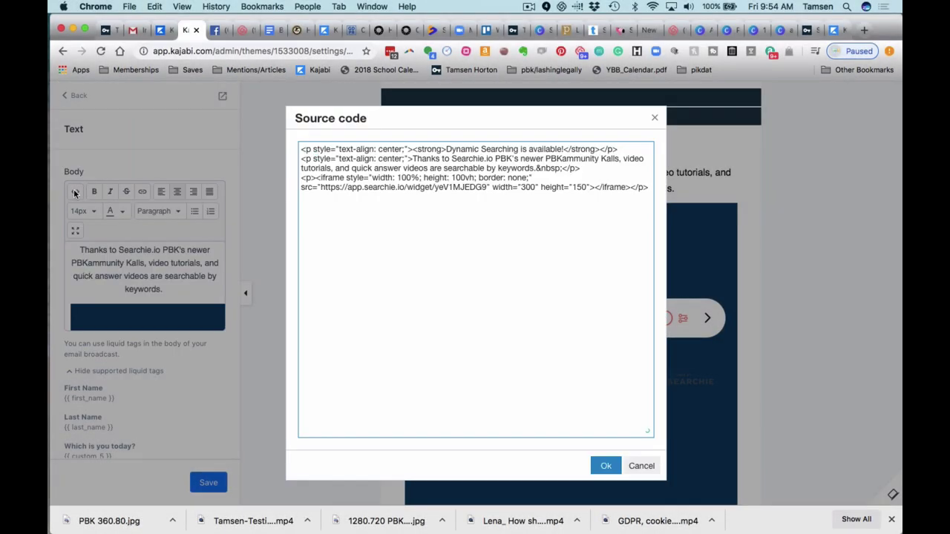
# Switch to Searchie and open the embed code for the PBKontent widget
pyautogui.click(432, 31)
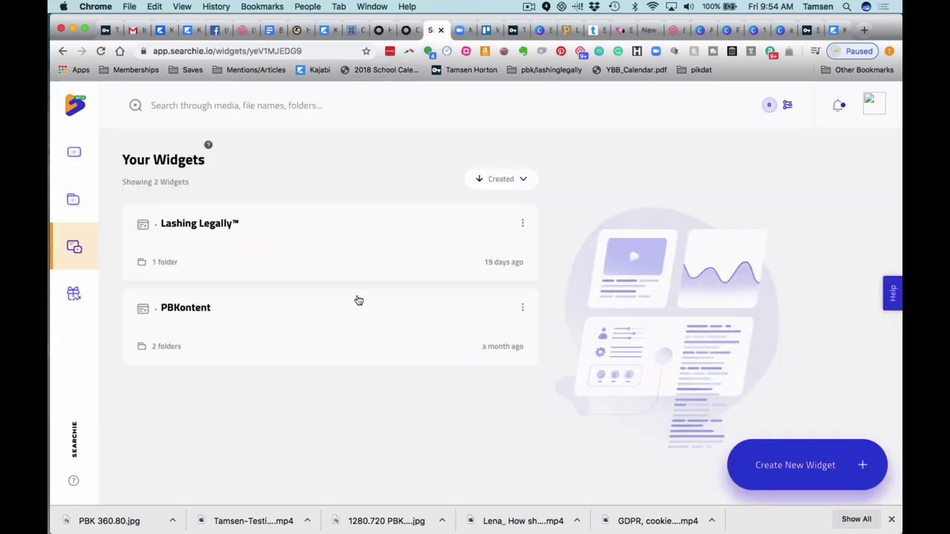
pyautogui.click(524, 308)
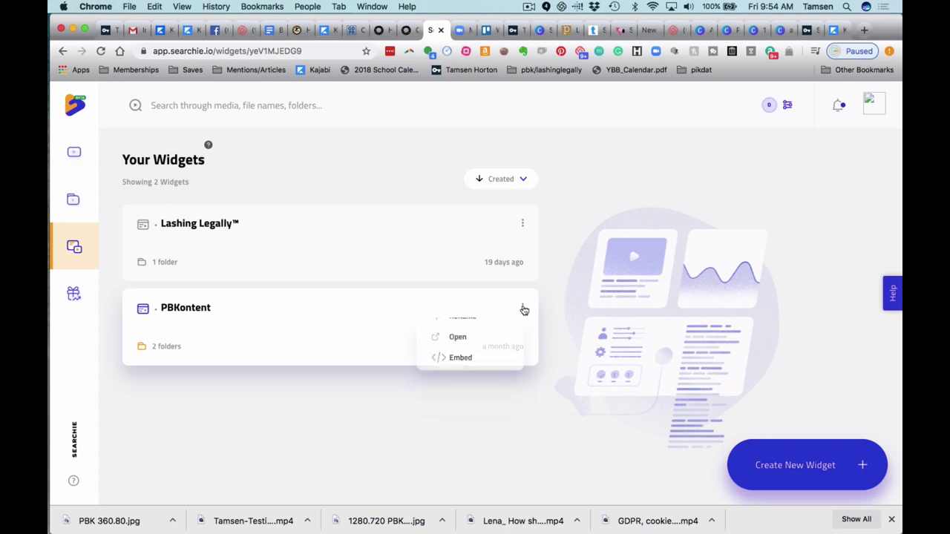
pyautogui.click(468, 359)
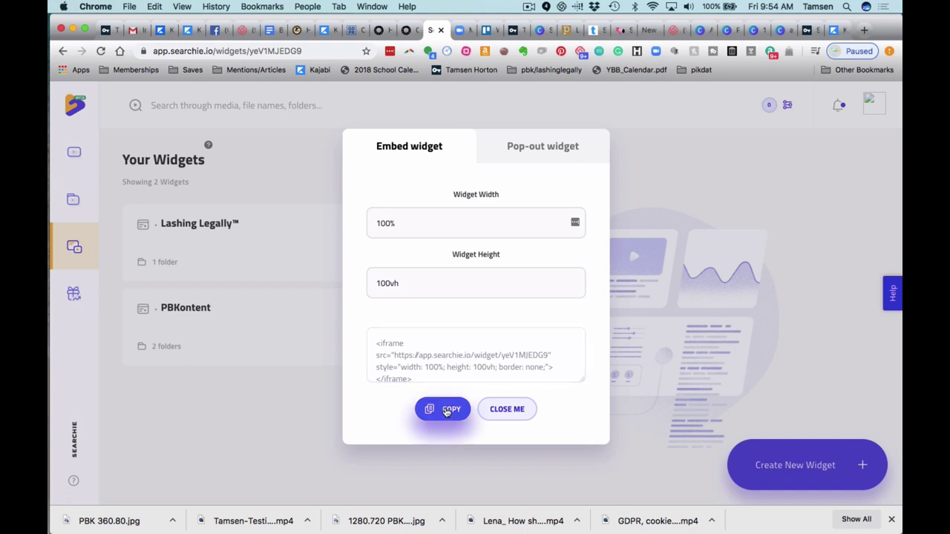
# Return to the Kajabi source code, highlight the Searchie iframe embed in it, and accept the code as is
pyautogui.click(191, 29)
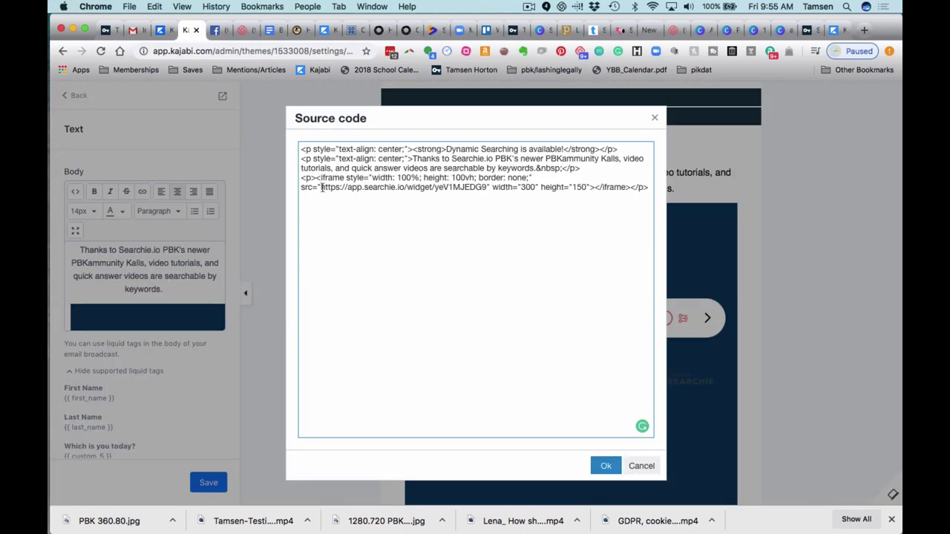
pyautogui.moveTo(316, 178); pyautogui.dragTo(521, 195)
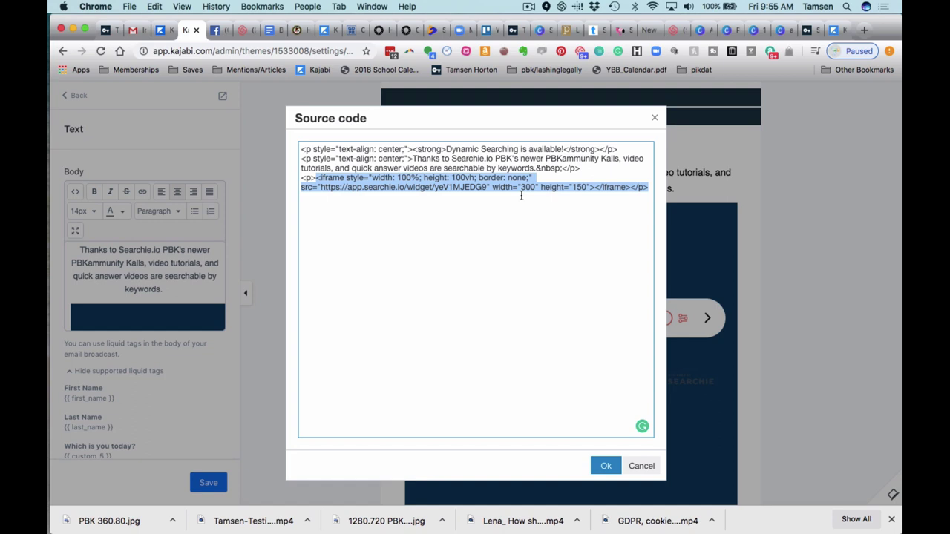
pyautogui.click(525, 209)
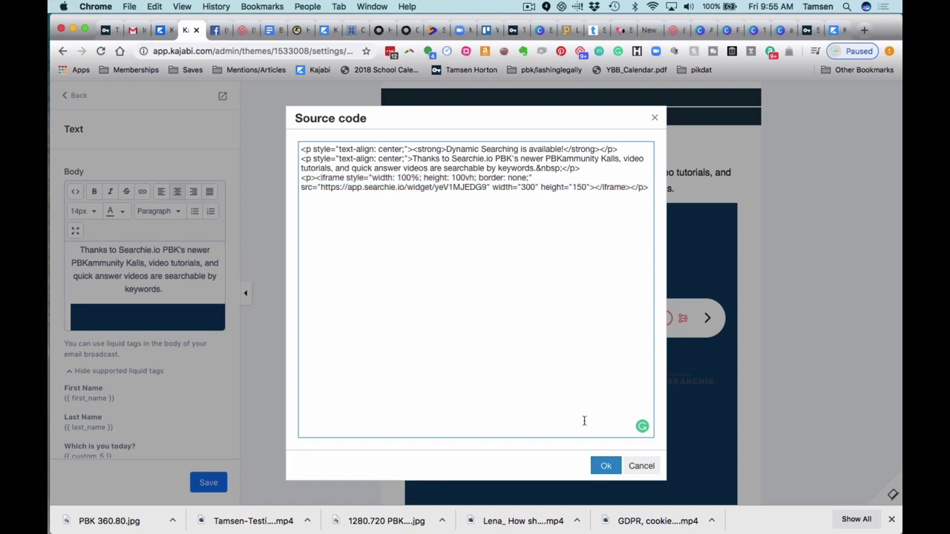
pyautogui.click(606, 466)
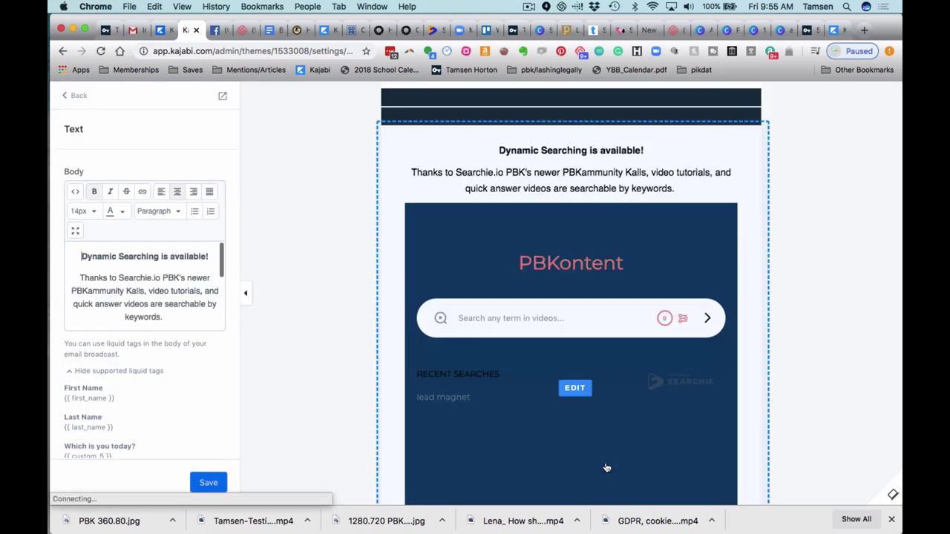
# Save the email template and return to the beginning of its preview
pyautogui.click(210, 483)
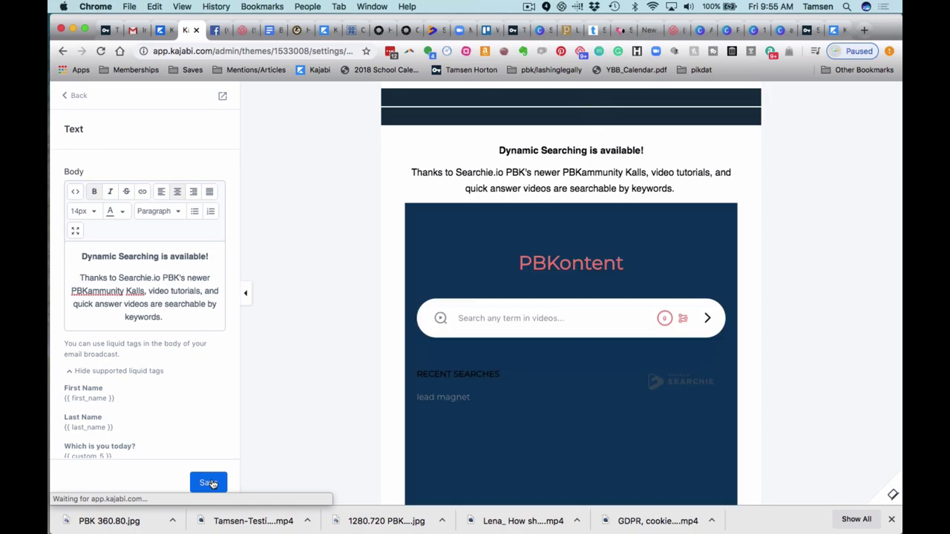
pyautogui.scroll(15, 409, 368)
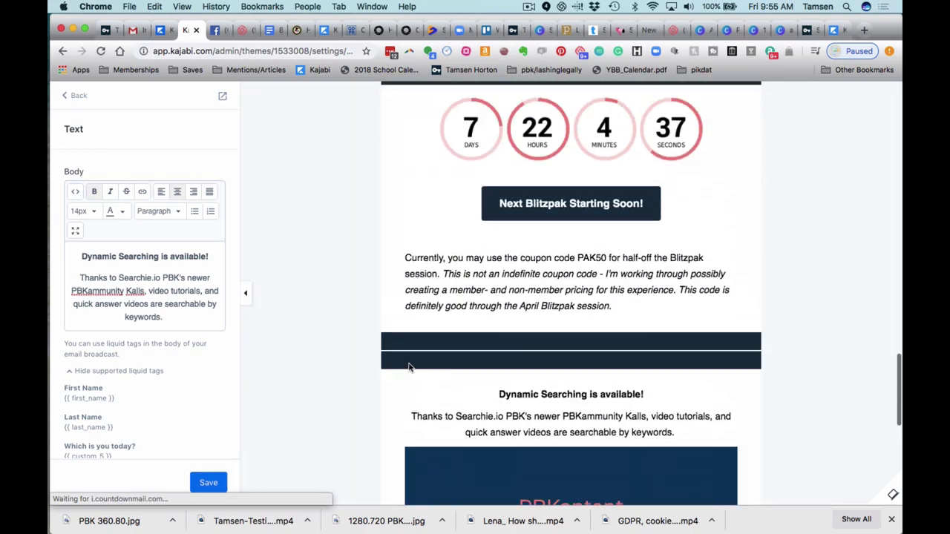
pyautogui.scroll(10, 410, 368)
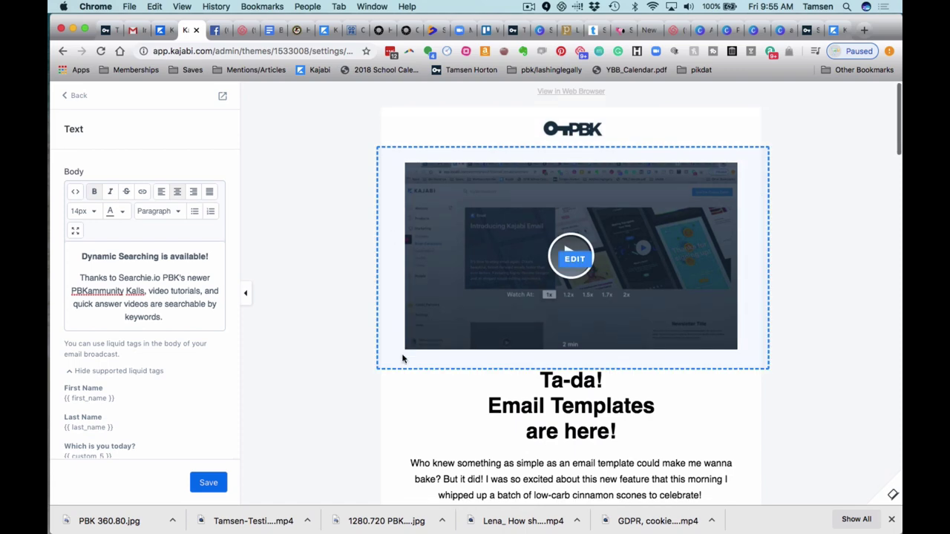
# Look over the email preview from the video to the Product Feature block, return to the section list, and save the template
pyautogui.scroll(-3, 403, 359)
pyautogui.scroll(-3, 403, 358)
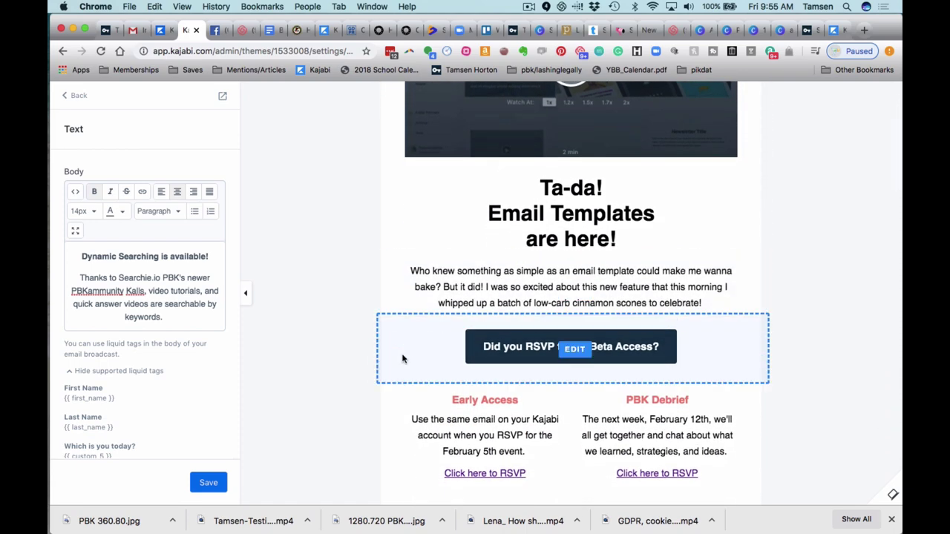
pyautogui.scroll(-3, 403, 358)
pyautogui.scroll(-4, 403, 358)
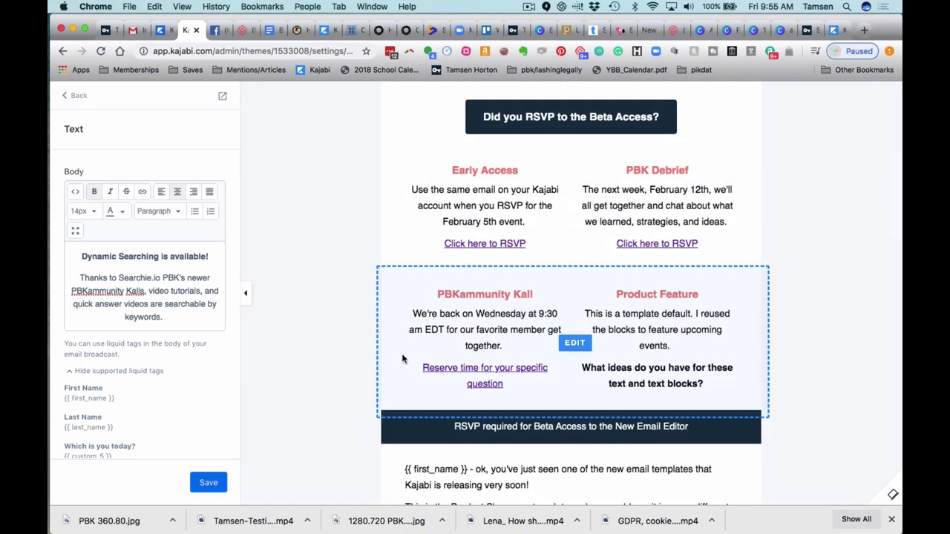
pyautogui.click(76, 98)
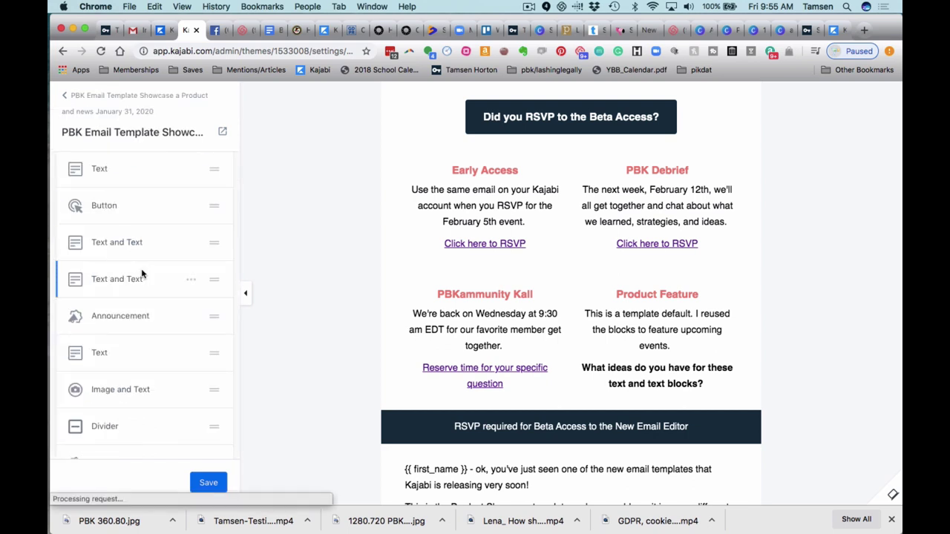
pyautogui.scroll(-10, 142, 274)
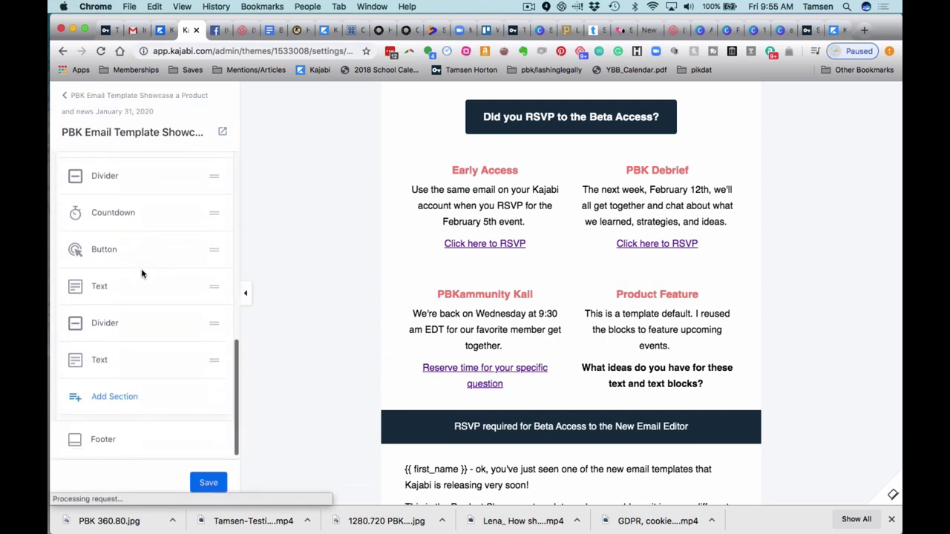
pyautogui.click(209, 483)
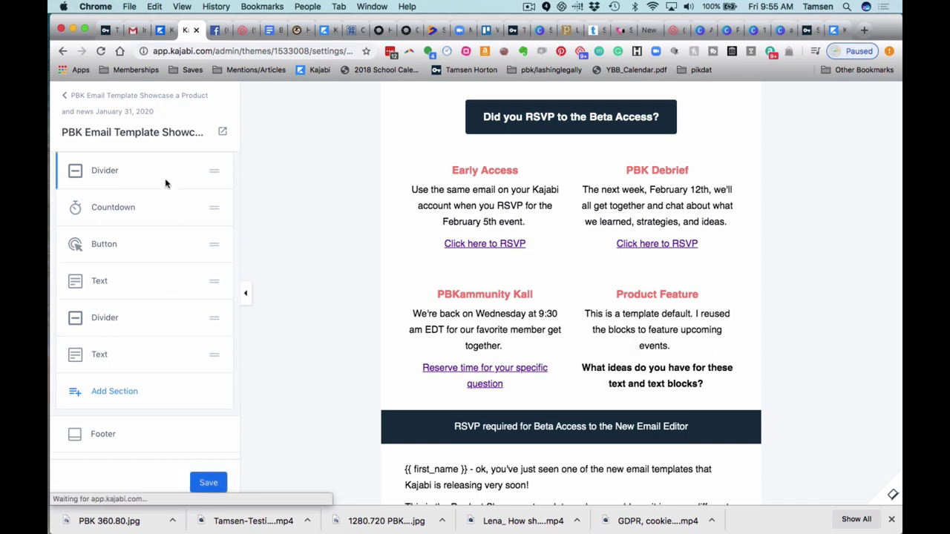
# Leave the email editor and reopen "PBK Email Template Showcase a Product and news January 31, 2020" from the Email Campaigns list
pyautogui.click(80, 98)
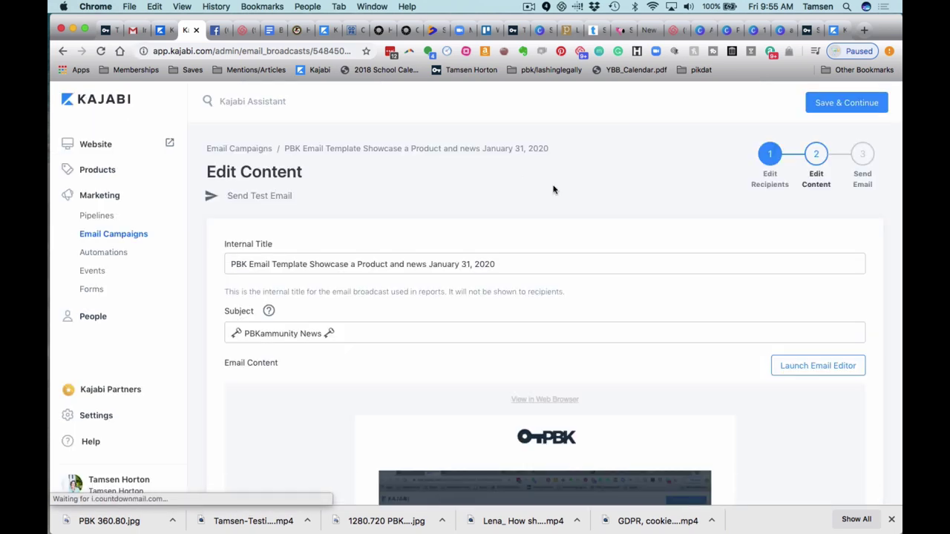
pyautogui.click(806, 108)
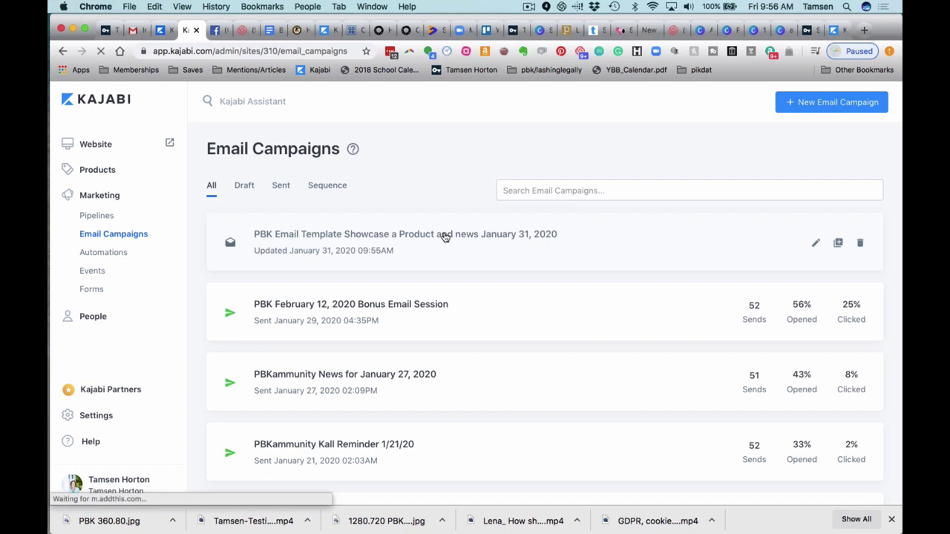
pyautogui.click(444, 236)
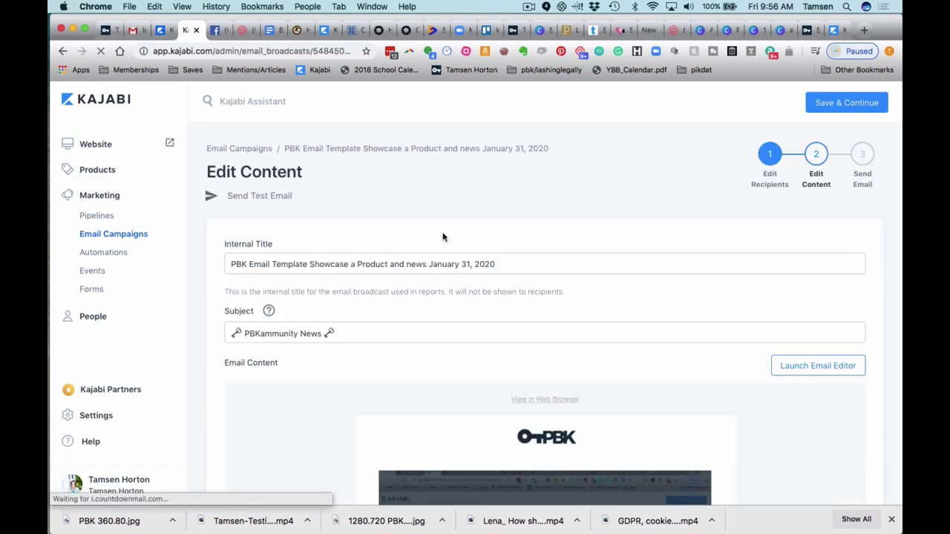
# Review the broadcast's email content down to the footer and examine the link-click automations set up below it
pyautogui.scroll(-5, 443, 236)
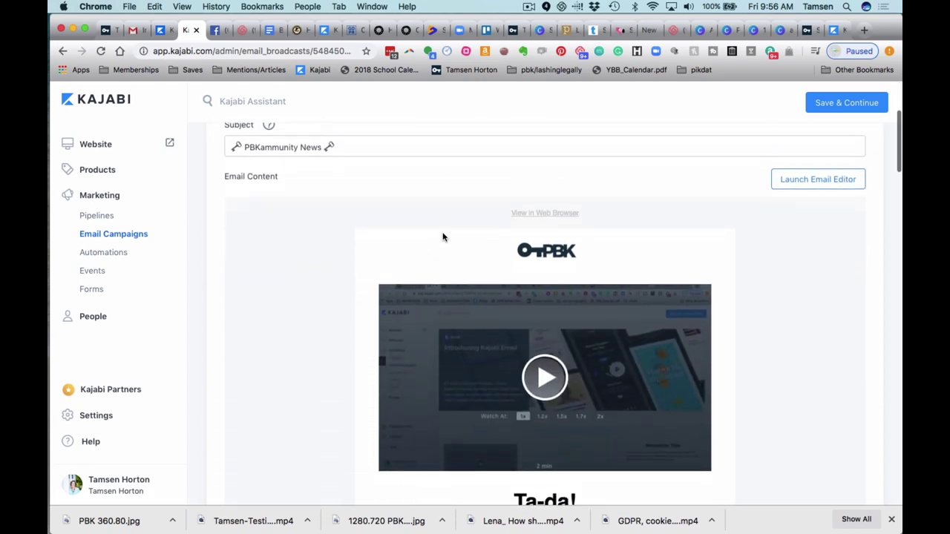
pyautogui.scroll(-10, 443, 236)
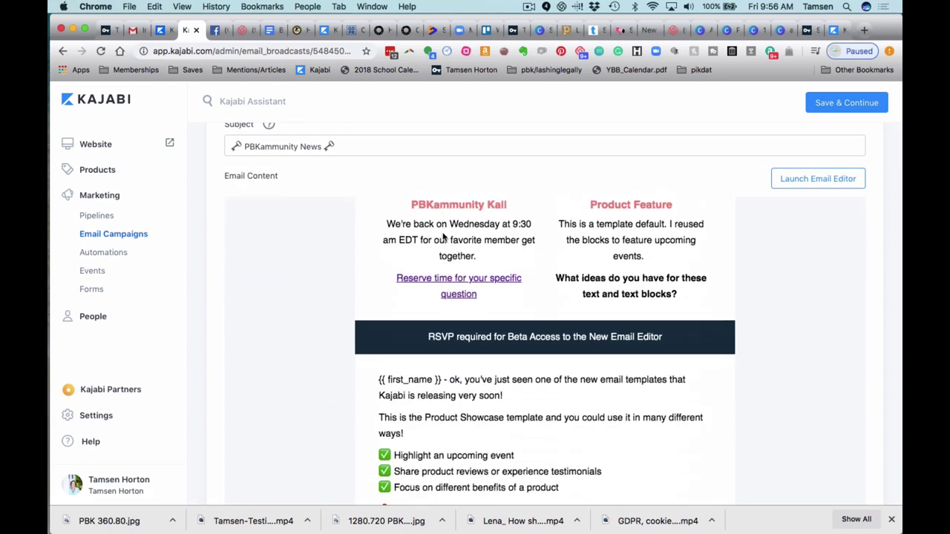
pyautogui.scroll(-10, 442, 236)
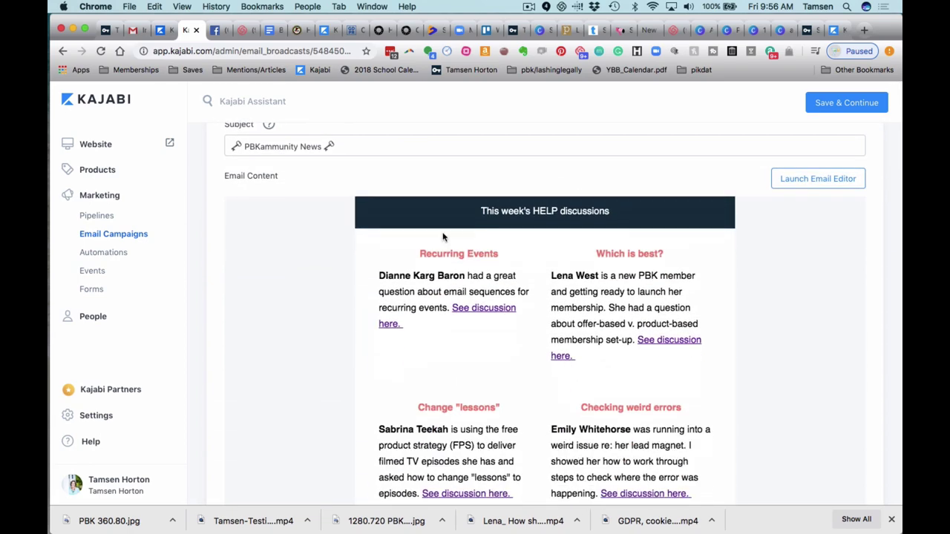
pyautogui.scroll(-10, 444, 236)
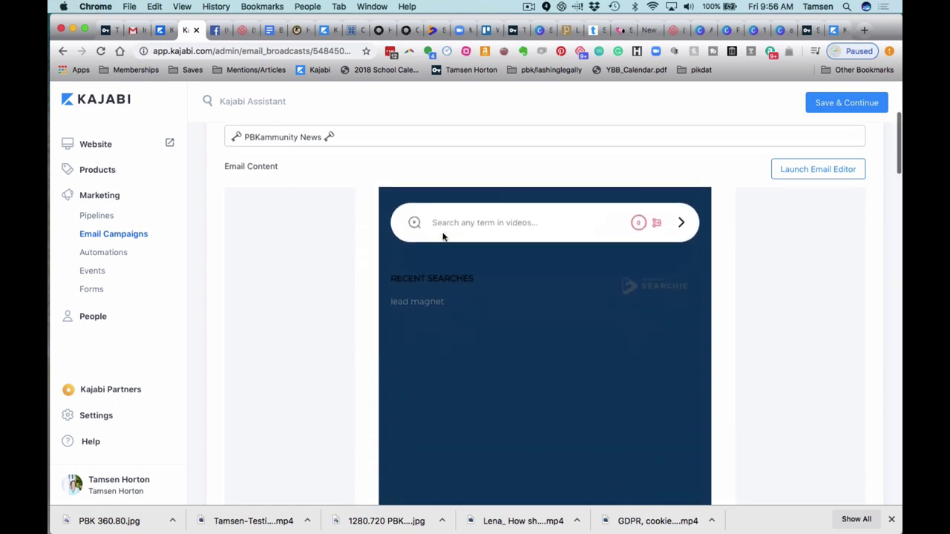
pyautogui.scroll(-10, 442, 237)
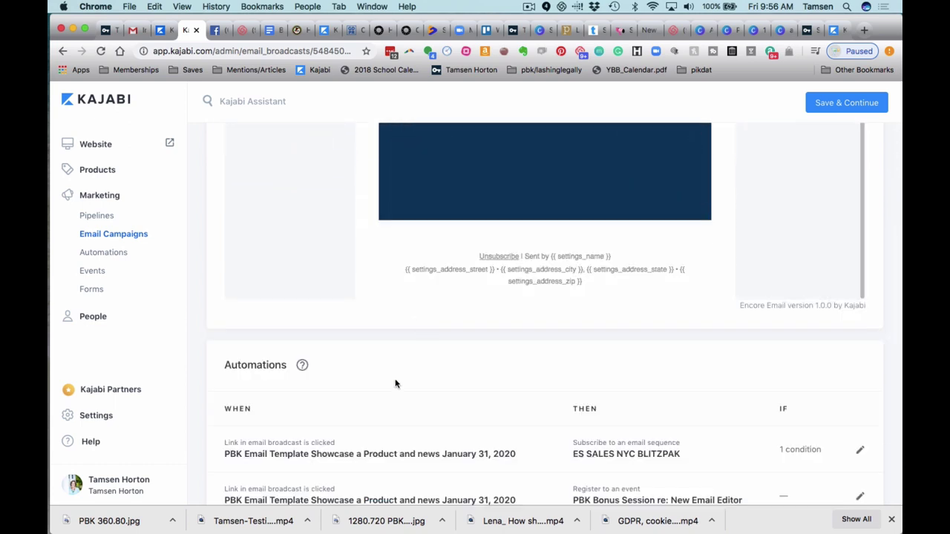
pyautogui.scroll(-4, 396, 386)
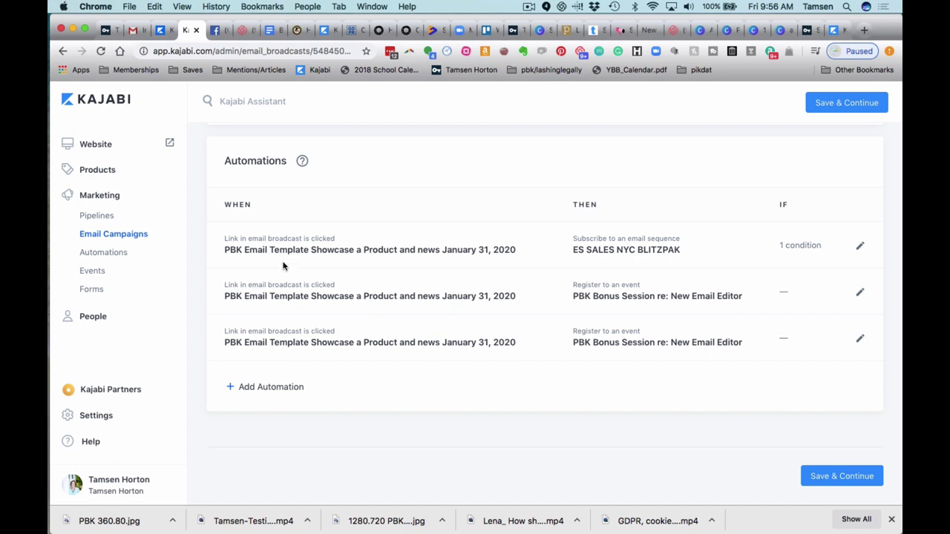
pyautogui.scroll(1, 283, 266)
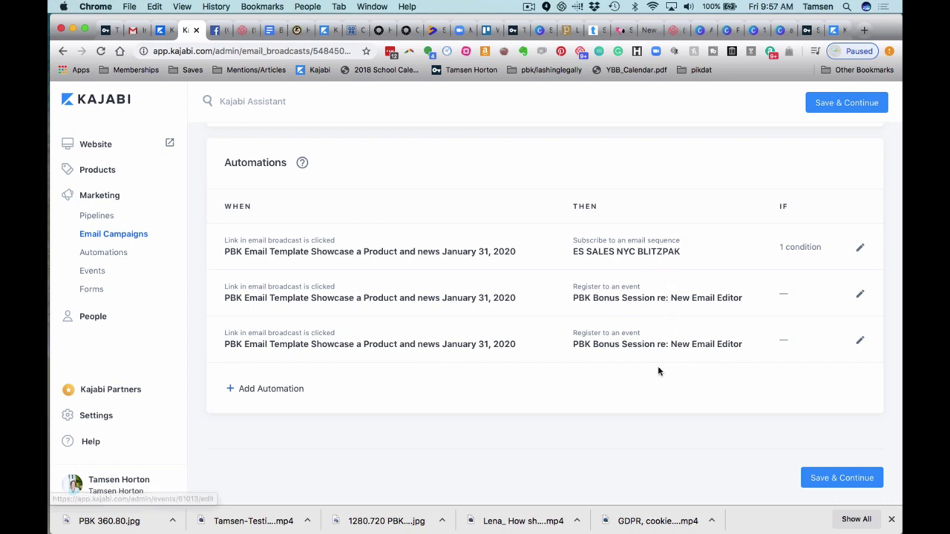
# Go back from the automations through the Searchie widget to the RSVP blocks in the email content preview
pyautogui.scroll(4, 655, 370)
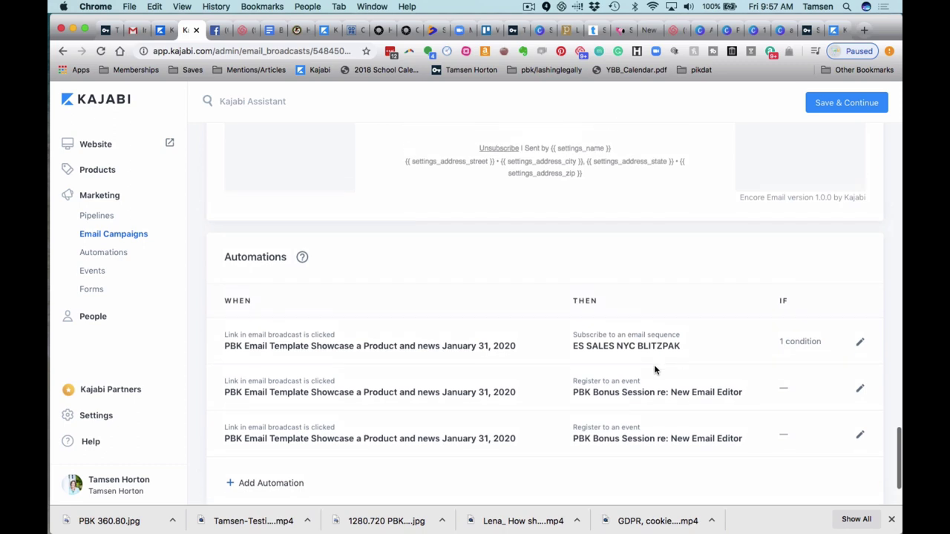
pyautogui.scroll(5, 654, 369)
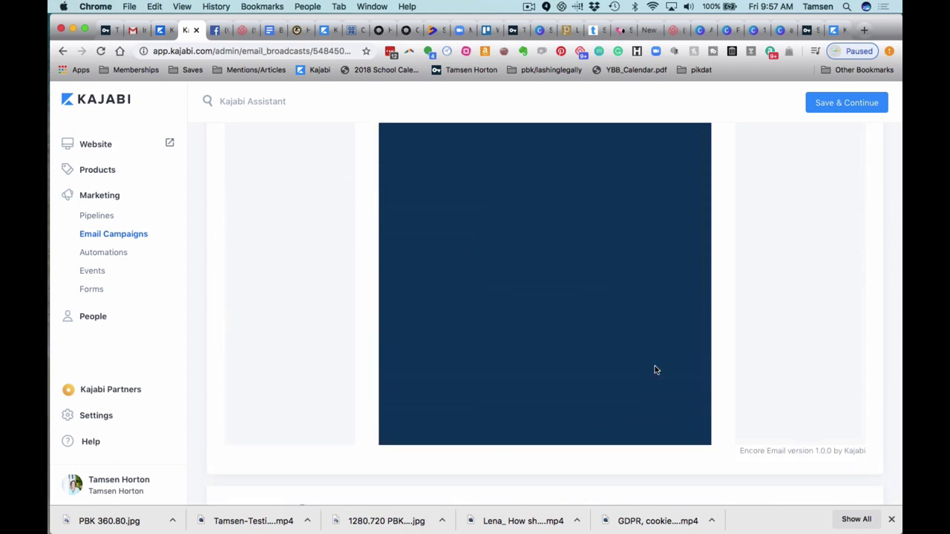
pyautogui.scroll(15, 654, 370)
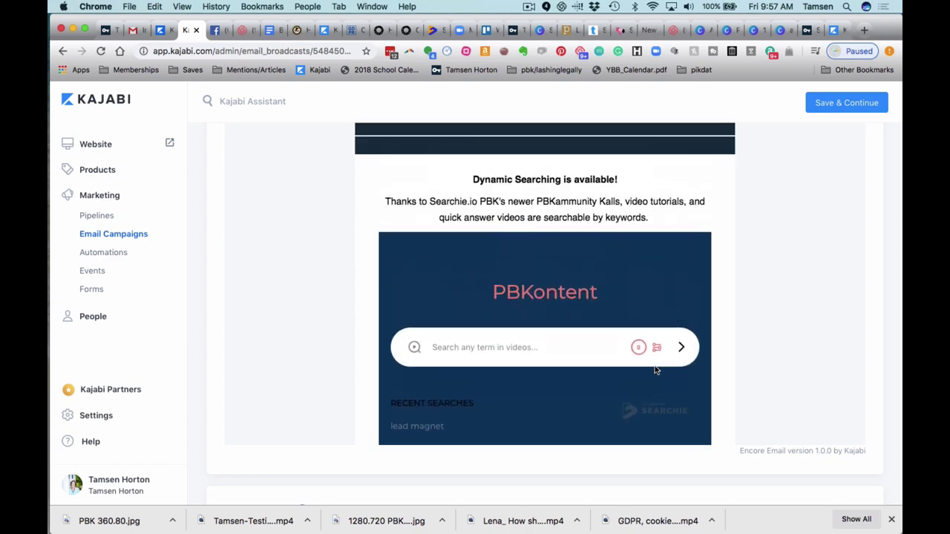
pyautogui.scroll(20, 654, 370)
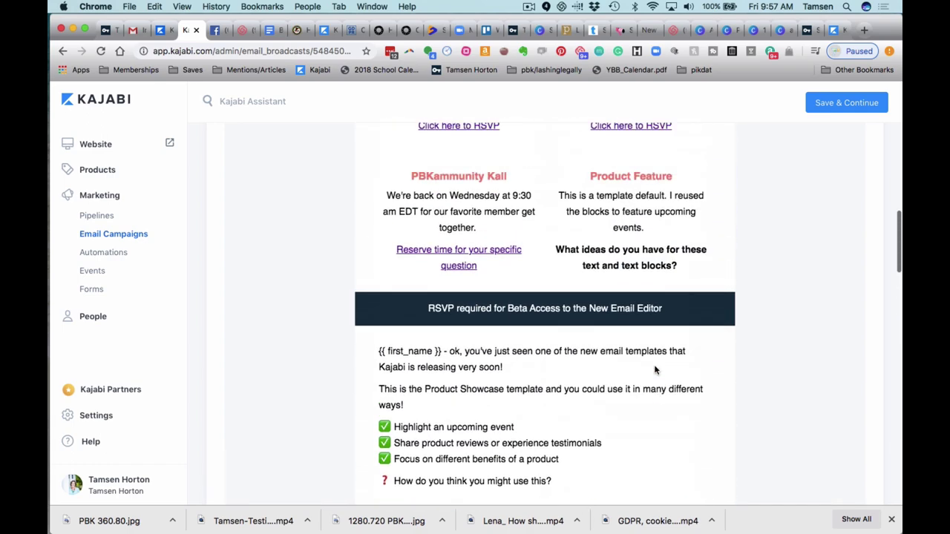